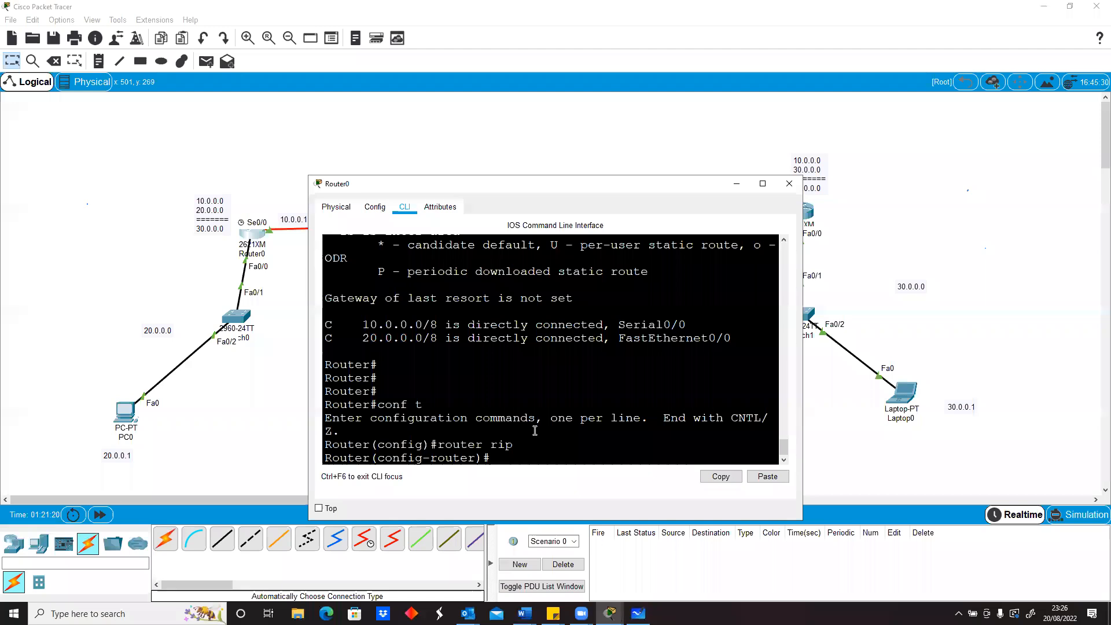
Step: Move the Router0 window clear of the topology and sketch a vehicle labelled RIP above Router0
{"action": "left_click_drag", "start_coordinate": [574, 189], "coordinate": [822, 160]}
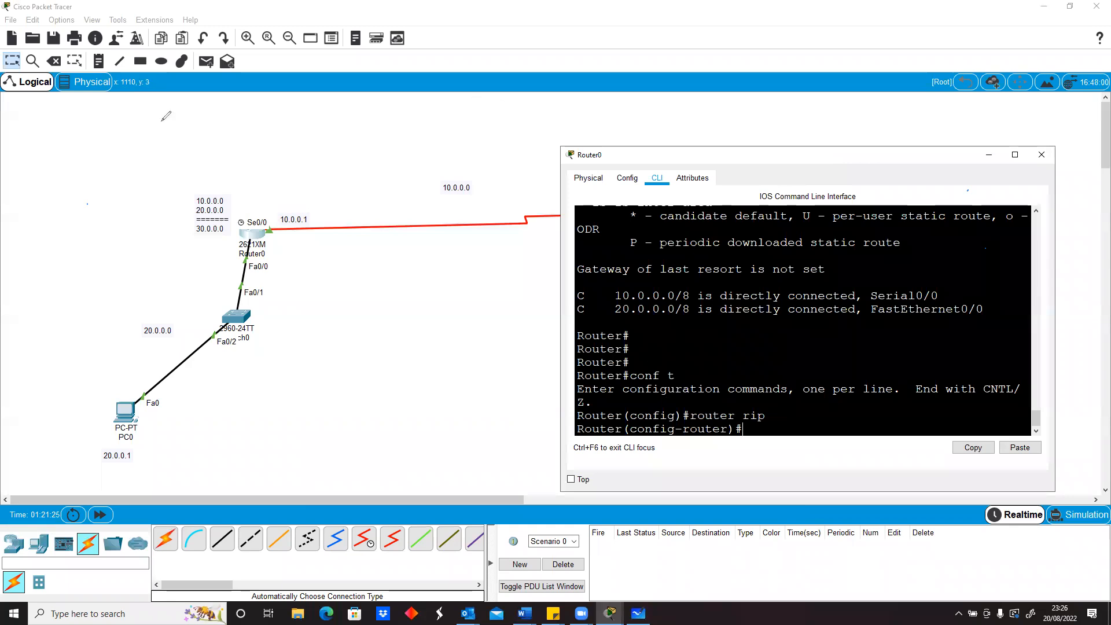
{"action": "mouse_move", "coordinate": [219, 101]}
{"action": "left_mouse_down"}
{"action": "mouse_move", "coordinate": [69, 127]}
{"action": "mouse_move", "coordinate": [68, 190]}
{"action": "mouse_move", "coordinate": [122, 178]}
{"action": "mouse_move", "coordinate": [261, 100]}
{"action": "mouse_move", "coordinate": [123, 176]}
{"action": "mouse_move", "coordinate": [156, 169]}
{"action": "left_mouse_up"}
{"action": "mouse_move", "coordinate": [225, 171]}
{"action": "left_mouse_down"}
{"action": "mouse_move", "coordinate": [200, 177]}
{"action": "mouse_move", "coordinate": [225, 168]}
{"action": "left_mouse_up"}
{"action": "left_click_drag", "start_coordinate": [154, 97], "coordinate": [164, 107]}
{"action": "left_click_drag", "start_coordinate": [169, 97], "coordinate": [180, 101]}
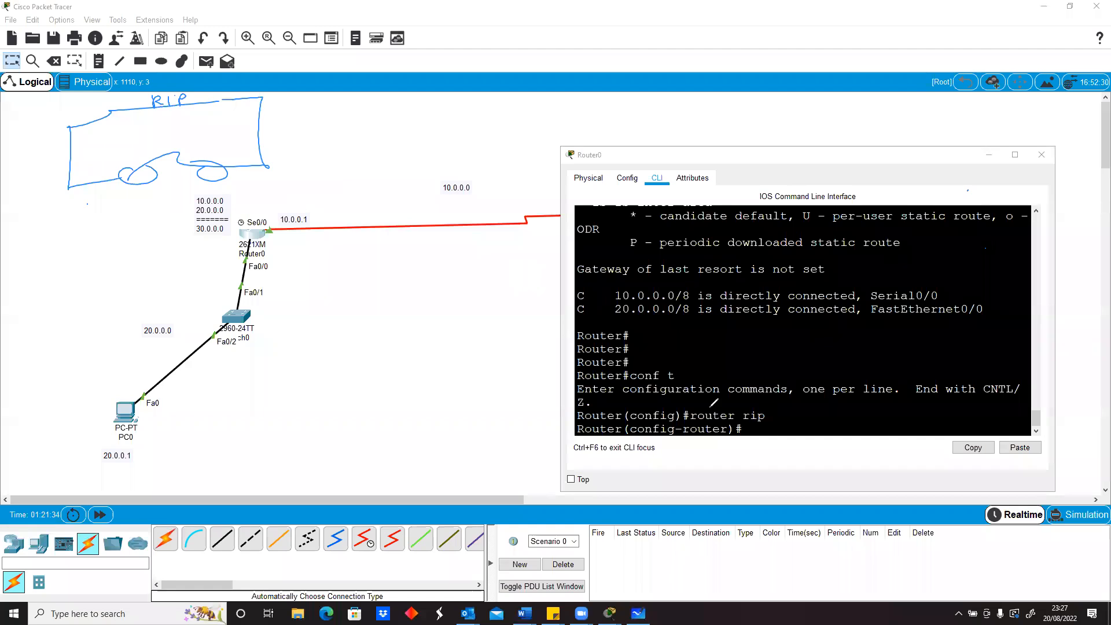
Step: Draw a box around the networks 10.0.0.0 and 20.0.0.0 in the note beside Router0
{"action": "mouse_move", "coordinate": [755, 407]}
{"action": "left_mouse_down"}
{"action": "mouse_move", "coordinate": [691, 407]}
{"action": "mouse_move", "coordinate": [774, 415]}
{"action": "left_mouse_up"}
{"action": "left_click", "coordinate": [468, 96]}
{"action": "left_click_drag", "start_coordinate": [707, 398], "coordinate": [741, 446]}
{"action": "mouse_move", "coordinate": [194, 190]}
{"action": "left_mouse_down"}
{"action": "mouse_move", "coordinate": [193, 212]}
{"action": "mouse_move", "coordinate": [225, 216]}
{"action": "mouse_move", "coordinate": [227, 192]}
{"action": "mouse_move", "coordinate": [184, 193]}
{"action": "left_mouse_up"}
Step: Advertise networks 10.0.0.0 and 20.0.0.0 in Router0's RIP configuration and minimize its window
{"action": "left_click", "coordinate": [732, 427]}
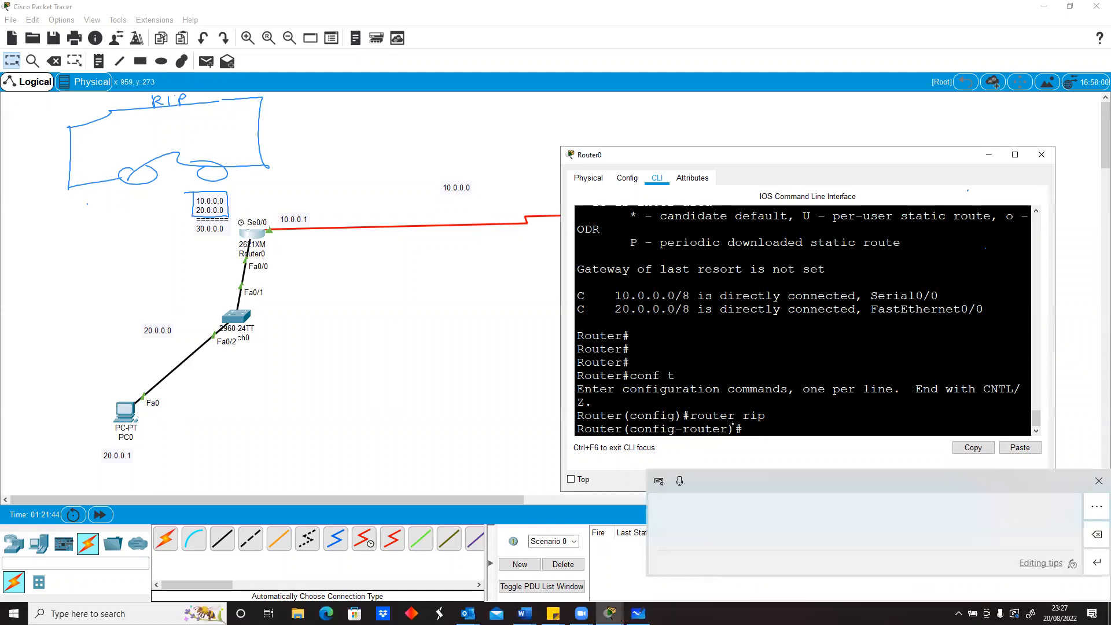
{"action": "type", "text": "n"}
{"action": "left_click_drag", "start_coordinate": [730, 429], "coordinate": [637, 429]}
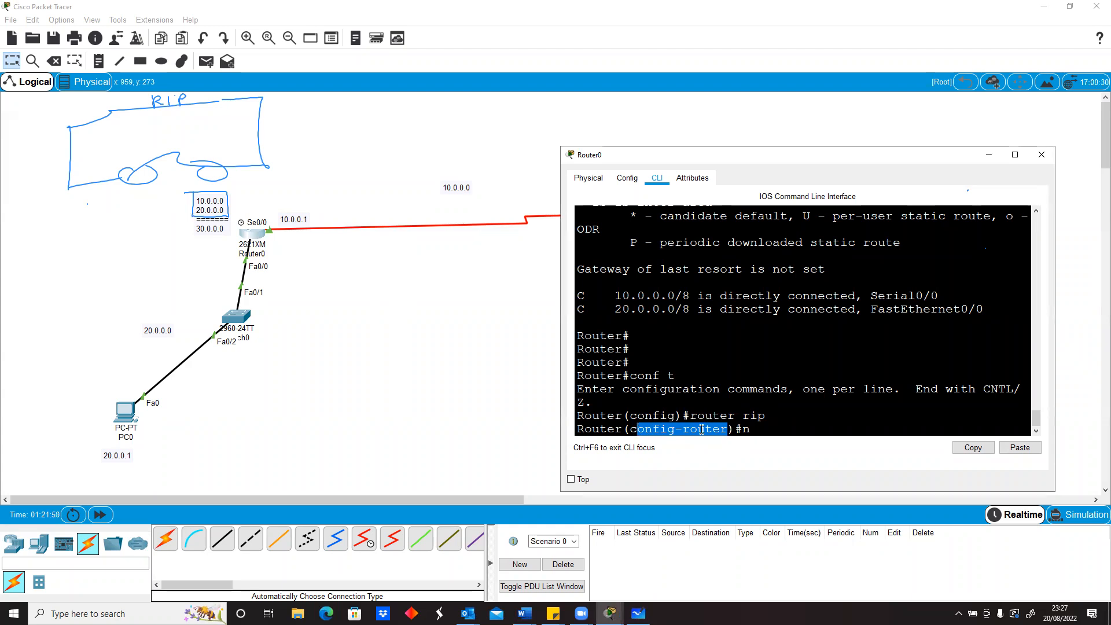
{"action": "left_click", "coordinate": [764, 428]}
{"action": "type", "text": "network 10."}
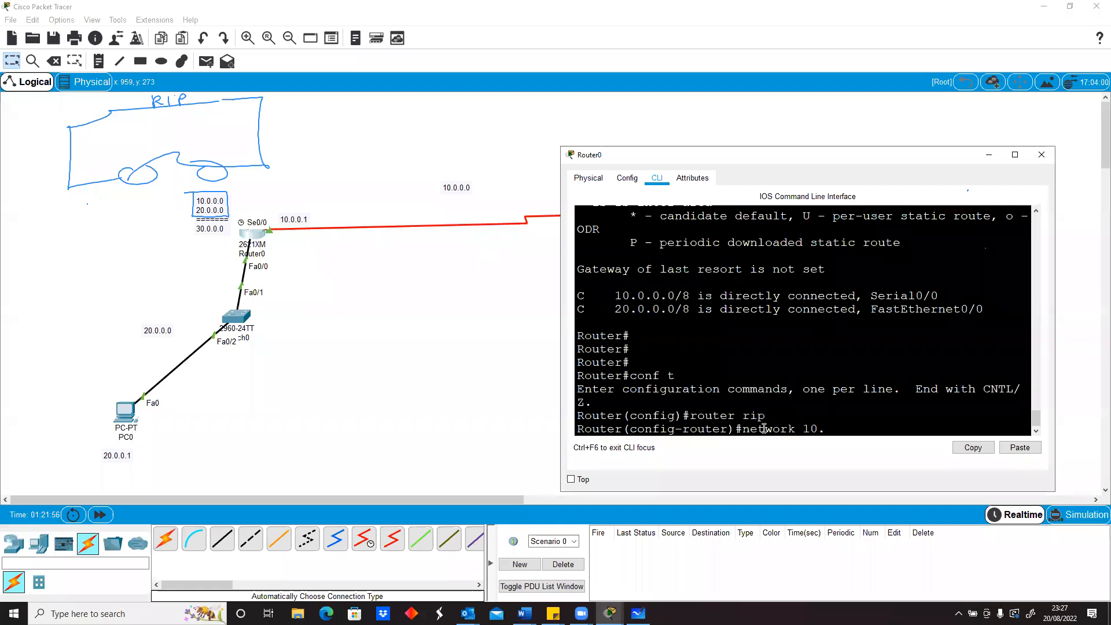
{"action": "type", "text": "0.0.0"}
{"action": "key", "text": "Return"}
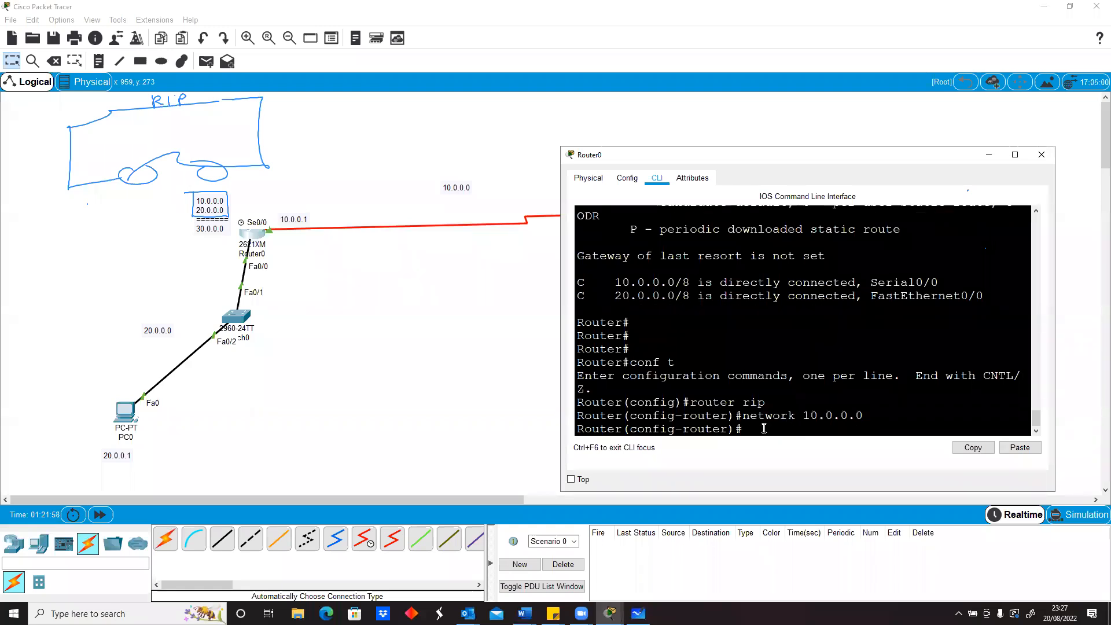
{"action": "type", "text": "netwro"}
{"action": "key", "text": "Return"}
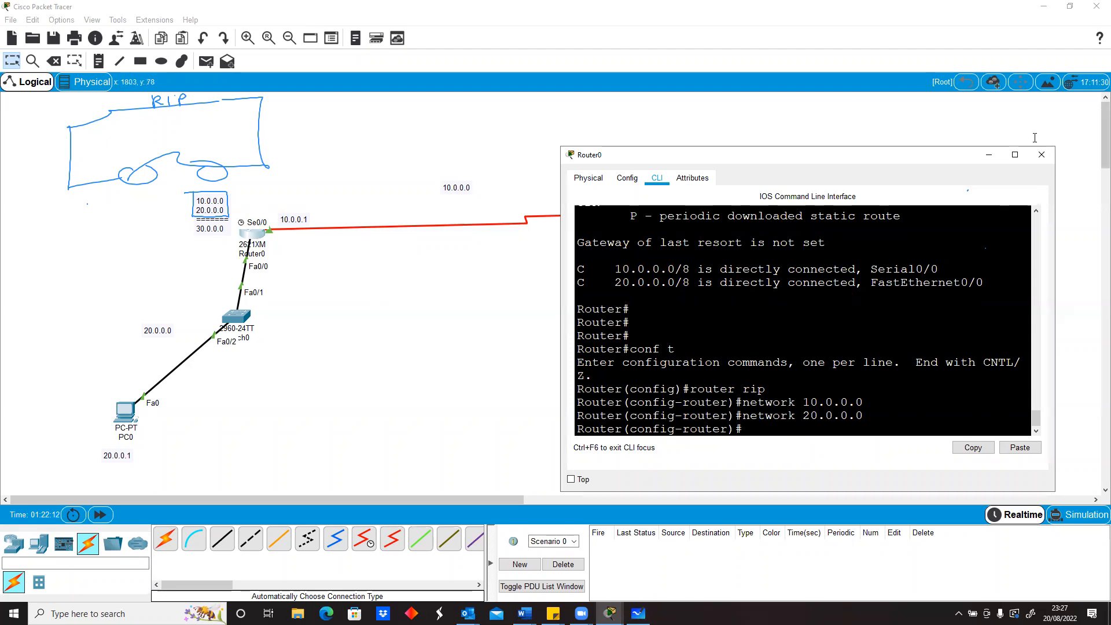
{"action": "left_click", "coordinate": [983, 157]}
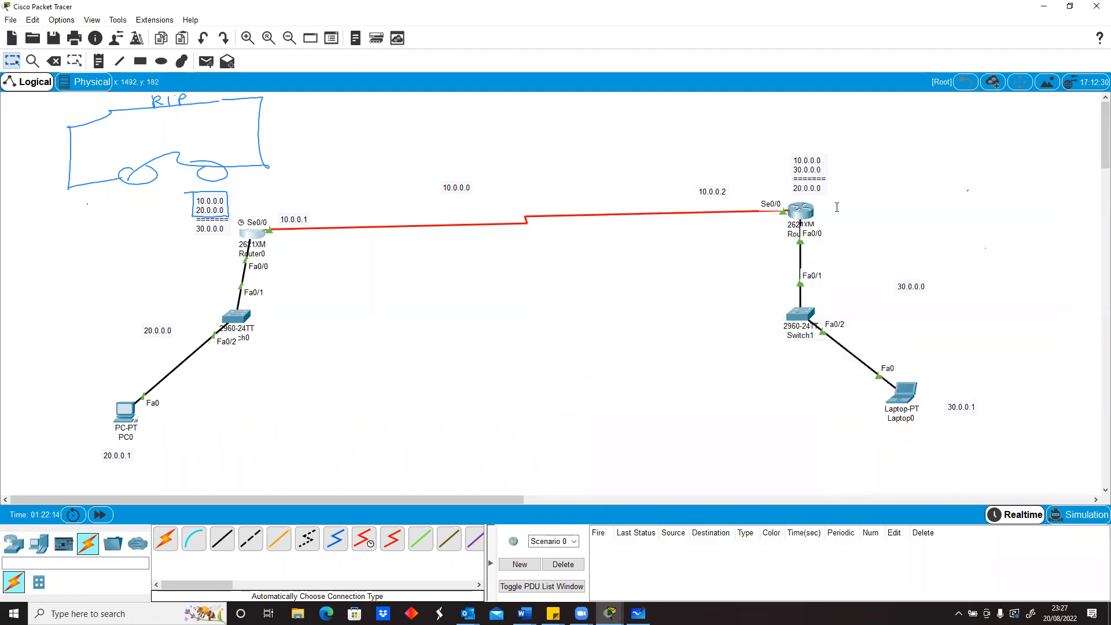
Step: Open Router1's command line, enter global configuration mode and start RIP configuration with router rip
{"action": "left_click", "coordinate": [804, 208]}
{"action": "left_click", "coordinate": [550, 478]}
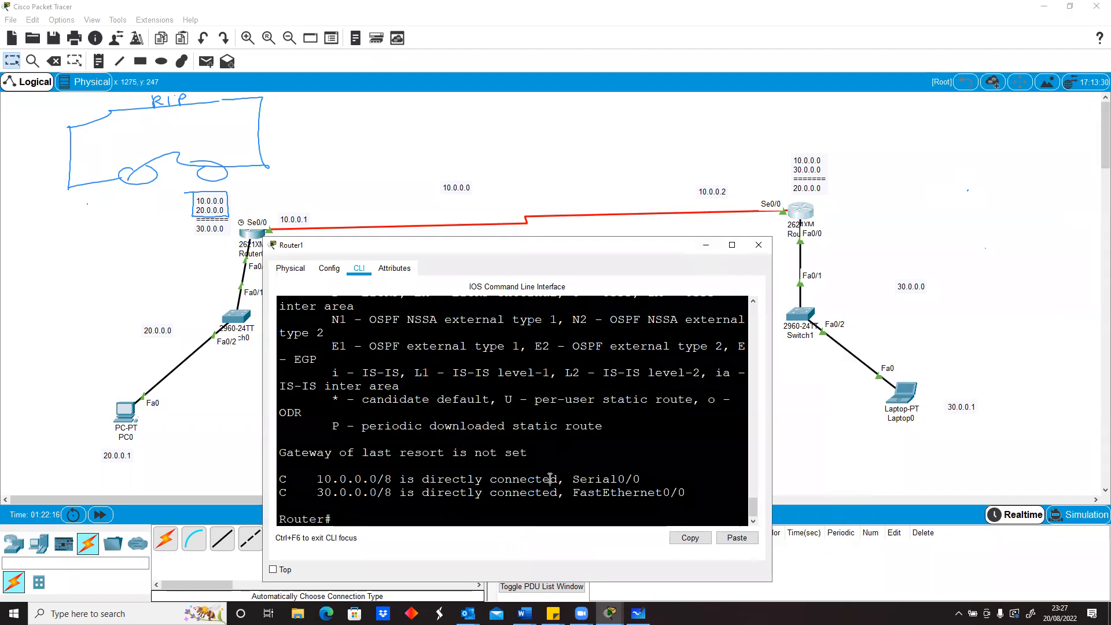
{"action": "key", "text": "Return"}
{"action": "key", "text": "Return"}
{"action": "key", "text": "Return"}
{"action": "type", "text": "conf t"}
{"action": "key", "text": "Return"}
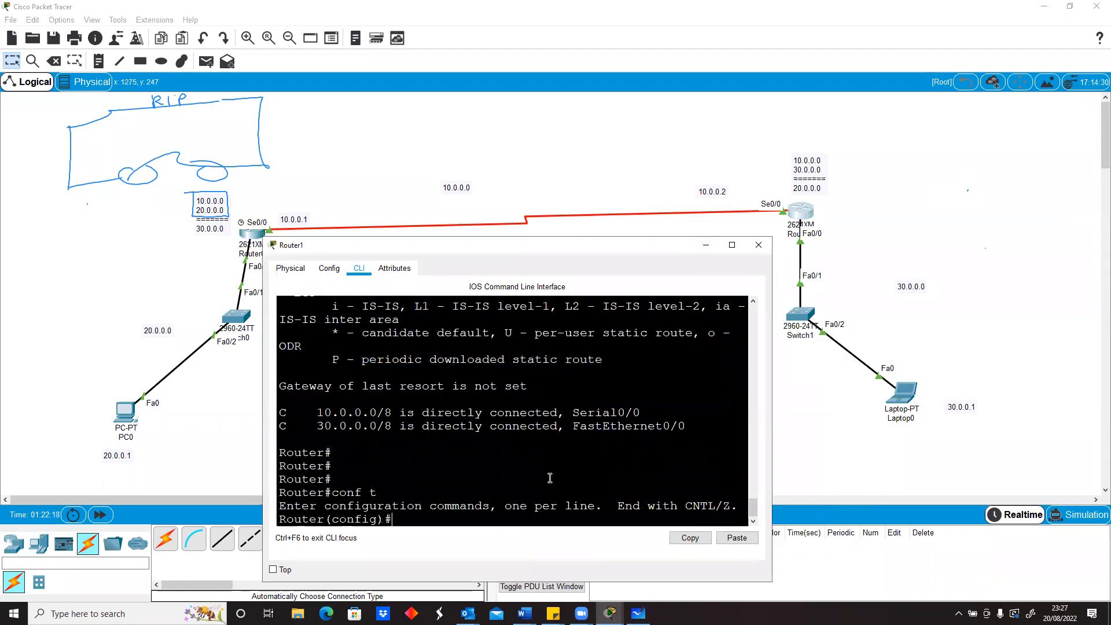
{"action": "type", "text": "router rip"}
{"action": "key", "text": "Return"}
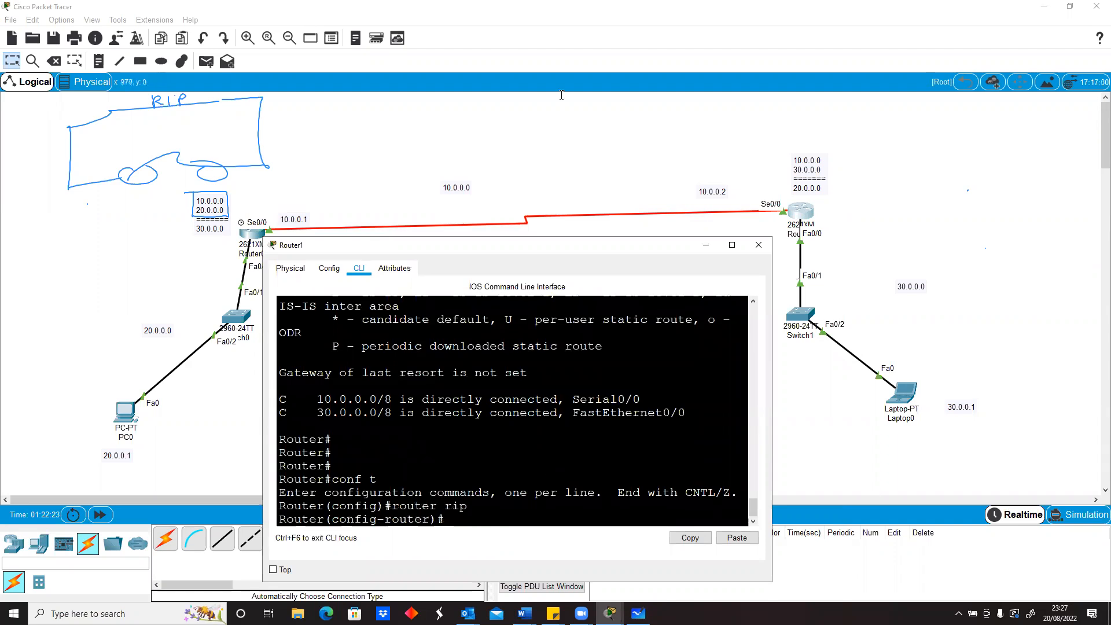
Step: Sketch a second vehicle labelled RIP above Router1 in the topology
{"action": "left_click_drag", "start_coordinate": [859, 119], "coordinate": [963, 119]}
{"action": "left_click", "coordinate": [853, 116]}
{"action": "left_click_drag", "start_coordinate": [844, 139], "coordinate": [868, 117]}
{"action": "mouse_move", "coordinate": [826, 172]}
{"action": "left_mouse_down"}
{"action": "mouse_move", "coordinate": [896, 178]}
{"action": "mouse_move", "coordinate": [901, 164]}
{"action": "mouse_move", "coordinate": [956, 175]}
{"action": "left_mouse_up"}
{"action": "left_click_drag", "start_coordinate": [961, 120], "coordinate": [1005, 158]}
{"action": "left_click_drag", "start_coordinate": [907, 101], "coordinate": [941, 115]}
{"action": "left_click_drag", "start_coordinate": [939, 100], "coordinate": [943, 109]}
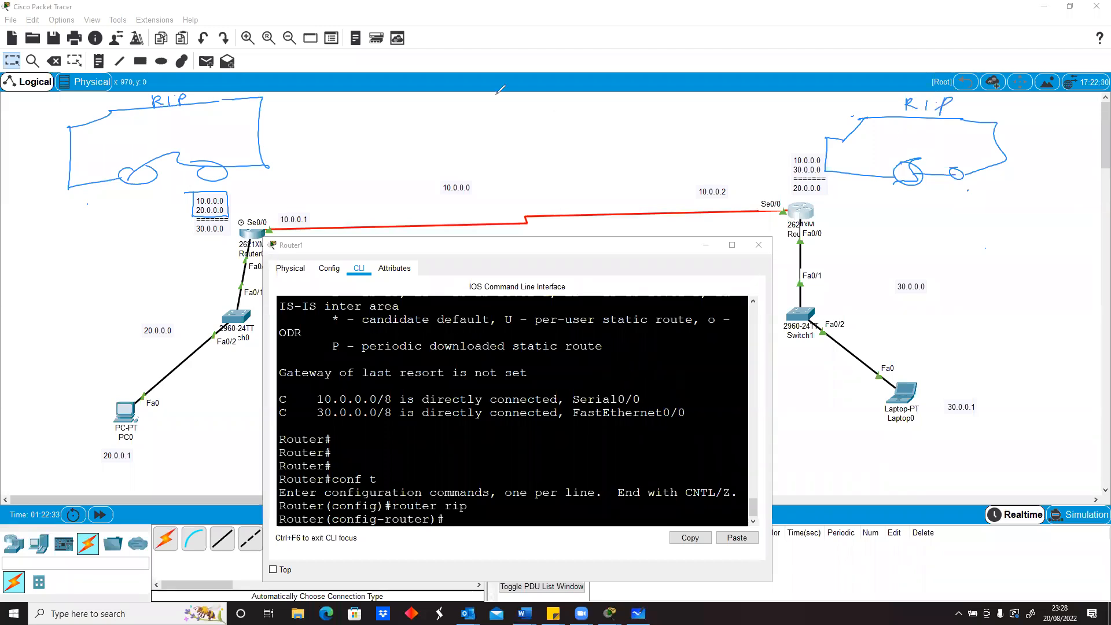
Step: Advertise network 10.0.0.0 in Router1's RIP configuration
{"action": "left_click", "coordinate": [477, 513]}
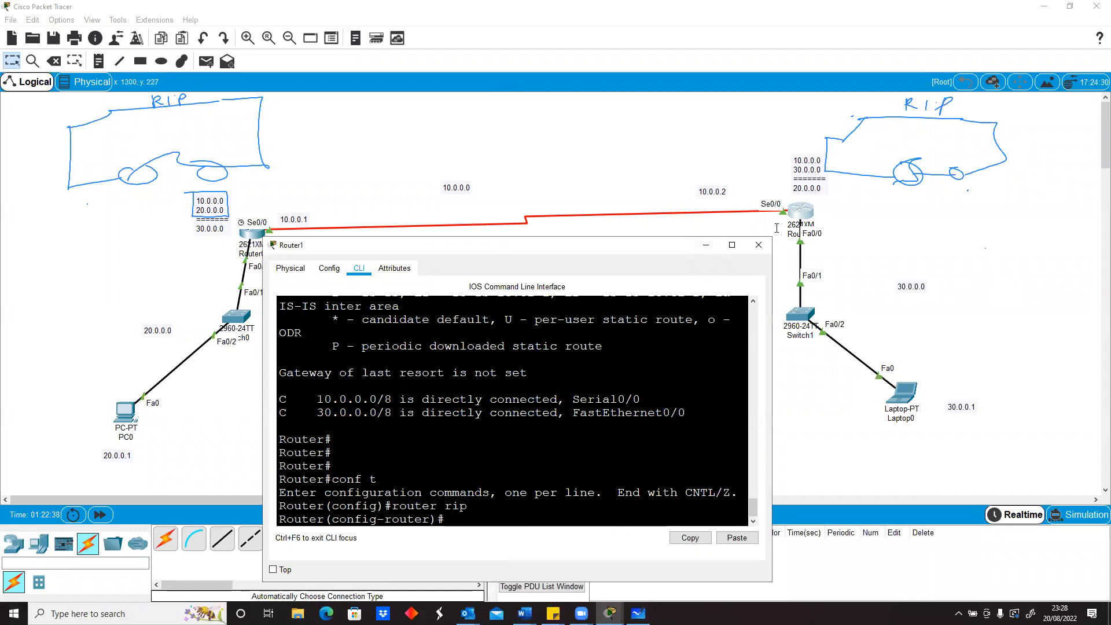
{"action": "type", "text": "networ"}
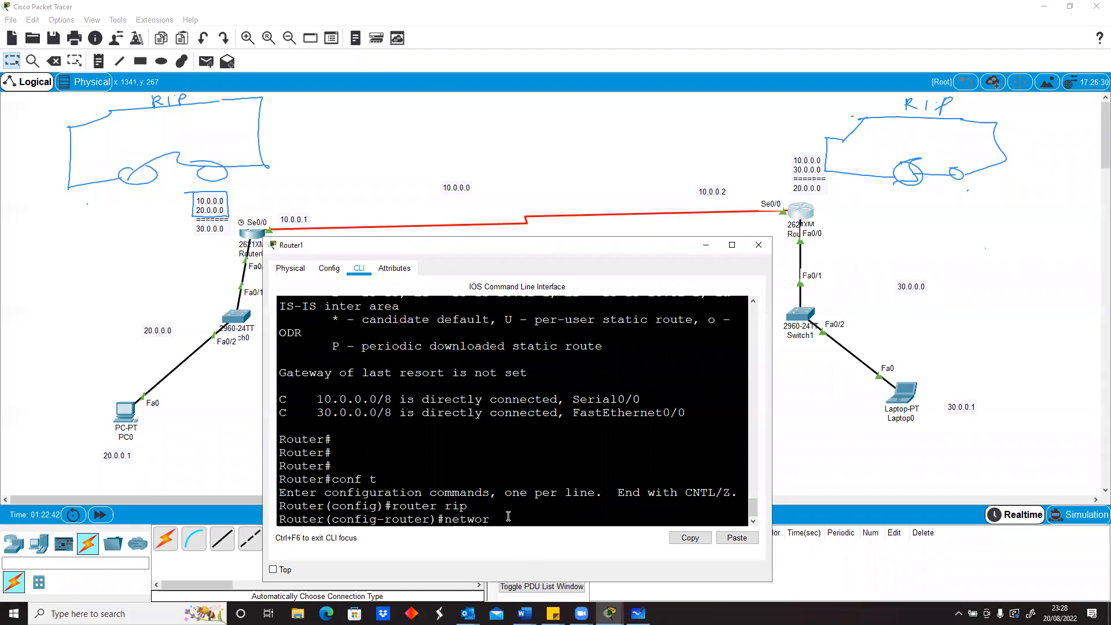
{"action": "key", "text": "BackSpace"}
{"action": "type", "text": ".0"}
{"action": "key", "text": "Return"}
Step: Advertise network 30.0.0.0 in Router1's RIP configuration by editing the previous command, and minimize its window
{"action": "key", "text": "Up"}
{"action": "key", "text": "BackSpace"}
{"action": "key", "text": "BackSpace"}
{"action": "key", "text": "BackSpace"}
{"action": "key", "text": "BackSpace"}
{"action": "key", "text": "BackSpace"}
{"action": "key", "text": "BackSpace"}
{"action": "key", "text": "BackSpace"}
{"action": "key", "text": "BackSpace"}
{"action": "type", "text": "30.0"}
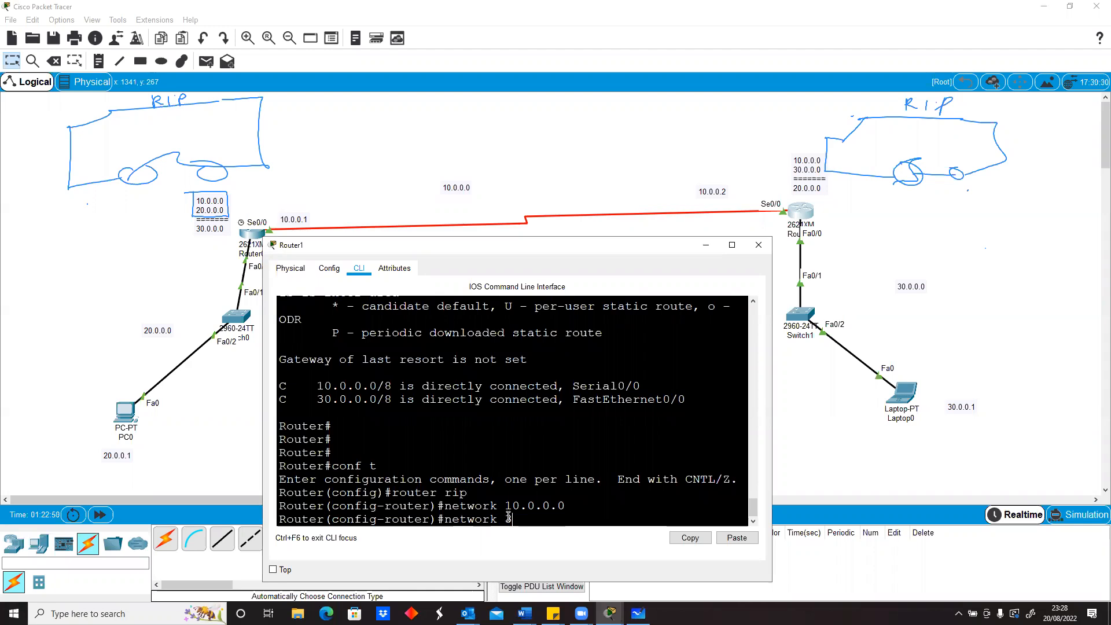
{"action": "type", "text": ".0.0"}
{"action": "key", "text": "Return"}
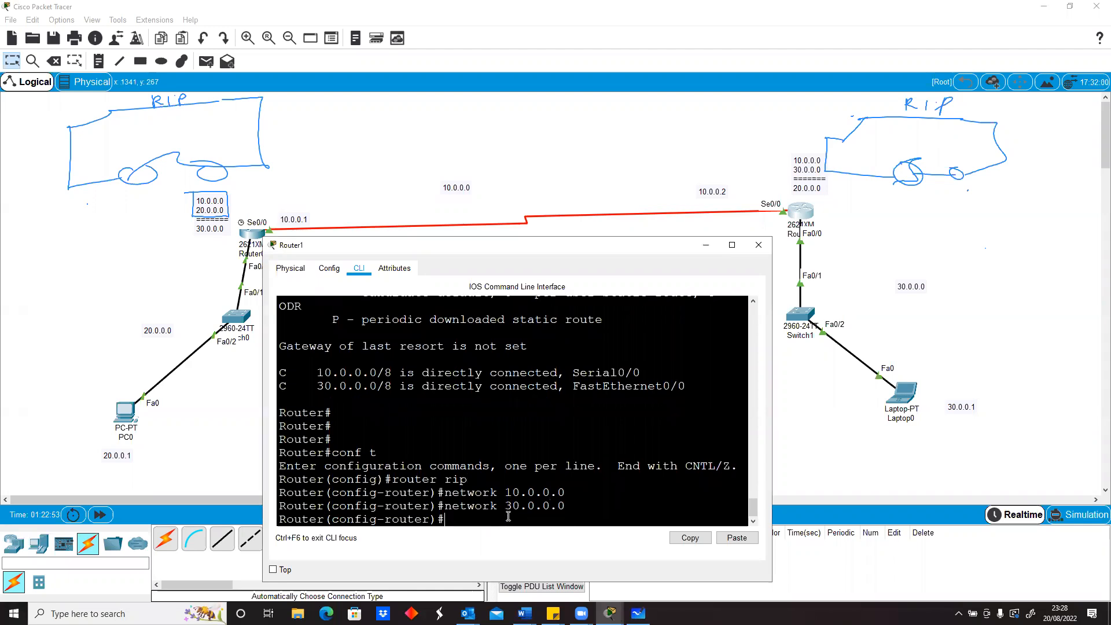
{"action": "left_click", "coordinate": [705, 245]}
Step: Reopen Router0's command line and exit RIP and global configuration back to privileged mode
{"action": "left_click", "coordinate": [259, 231]}
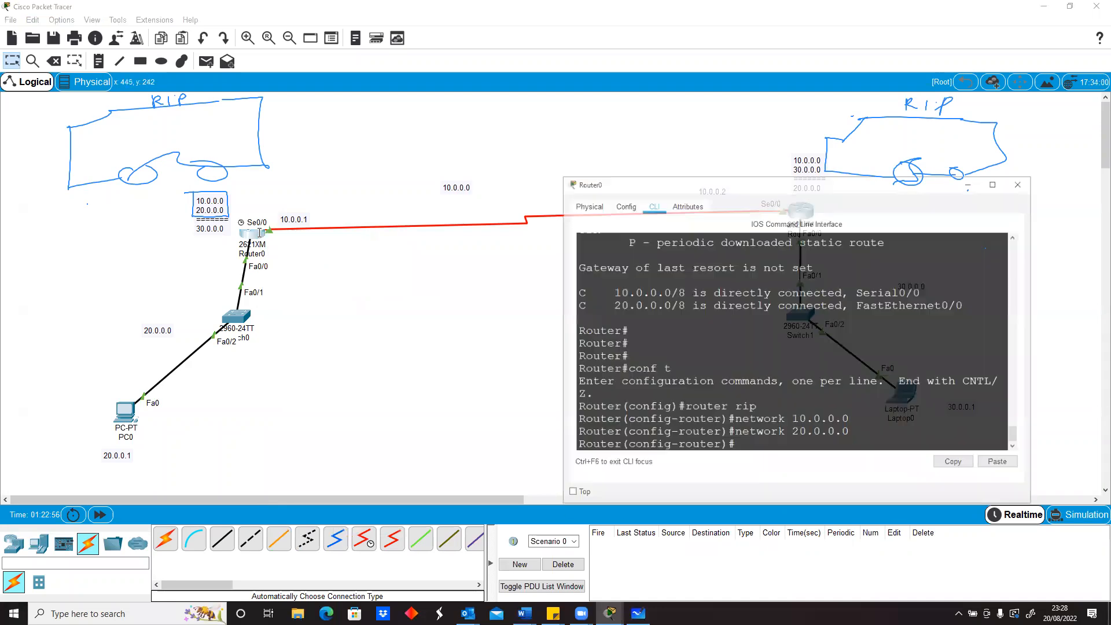
{"action": "type", "text": "exit"}
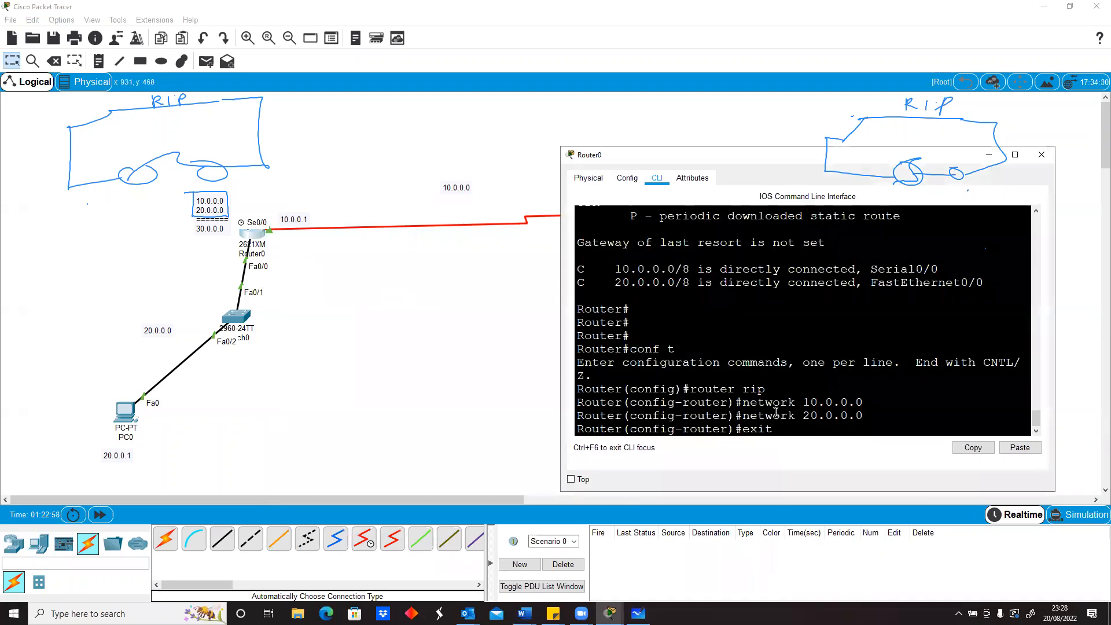
{"action": "key", "text": "Return"}
{"action": "key", "text": "Return"}
{"action": "type", "text": "exit"}
{"action": "key", "text": "Return"}
{"action": "key", "text": "Return"}
Step: Display Router0's routing table with sh ip route and highlight the 30.0.0.0/8 route
{"action": "type", "text": "sh ip route"}
{"action": "key", "text": "Return"}
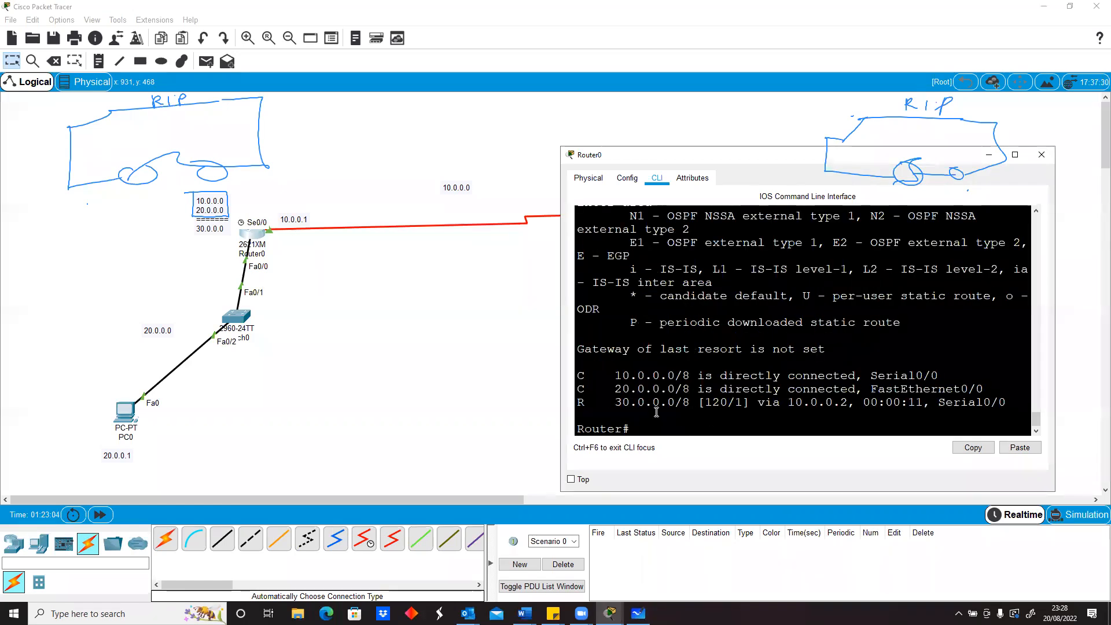
{"action": "left_click_drag", "start_coordinate": [619, 403], "coordinate": [695, 403]}
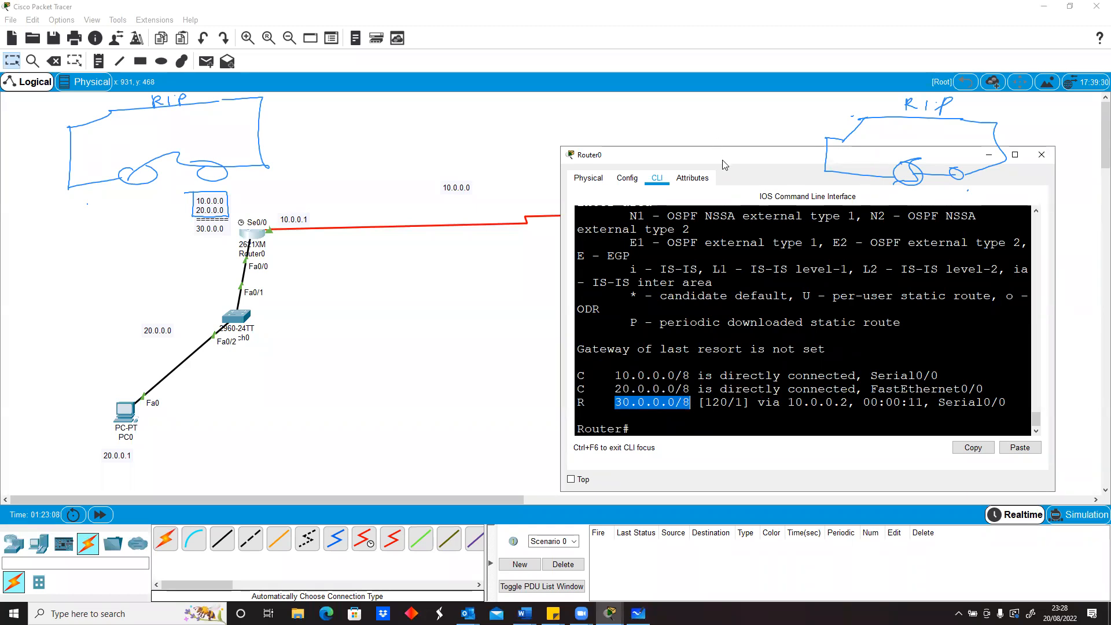
Step: Review the network commands entered under RIP on Router0 and return to its routing table
{"action": "left_click_drag", "start_coordinate": [722, 165], "coordinate": [574, 219]}
{"action": "scroll", "coordinate": [673, 288], "scroll_direction": "up", "scroll_amount": 5}
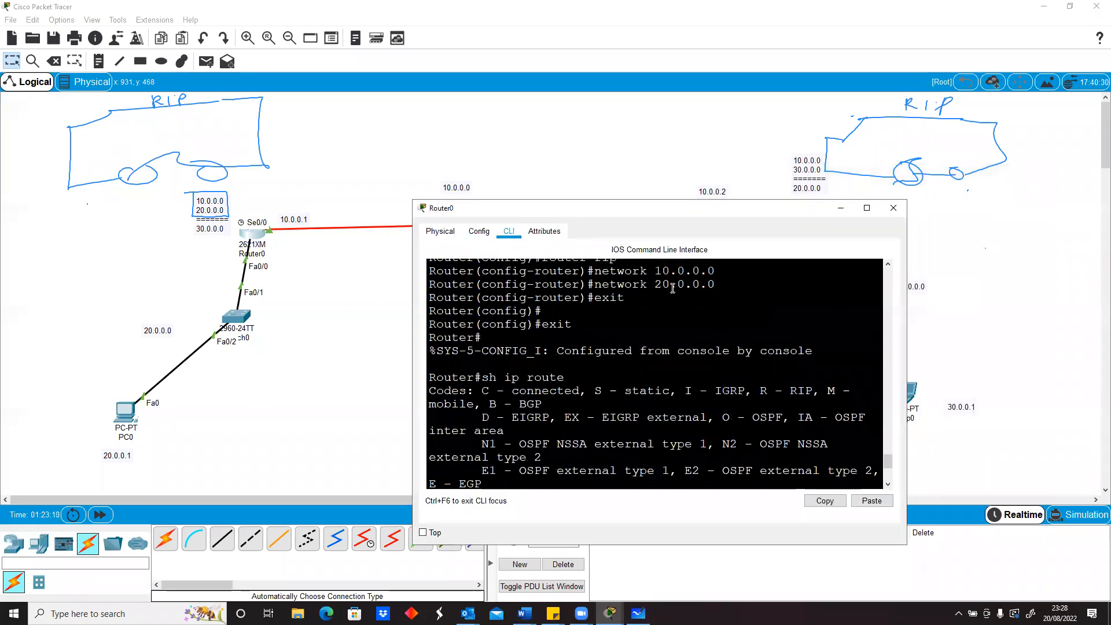
{"action": "left_click_drag", "start_coordinate": [717, 284], "coordinate": [648, 271]}
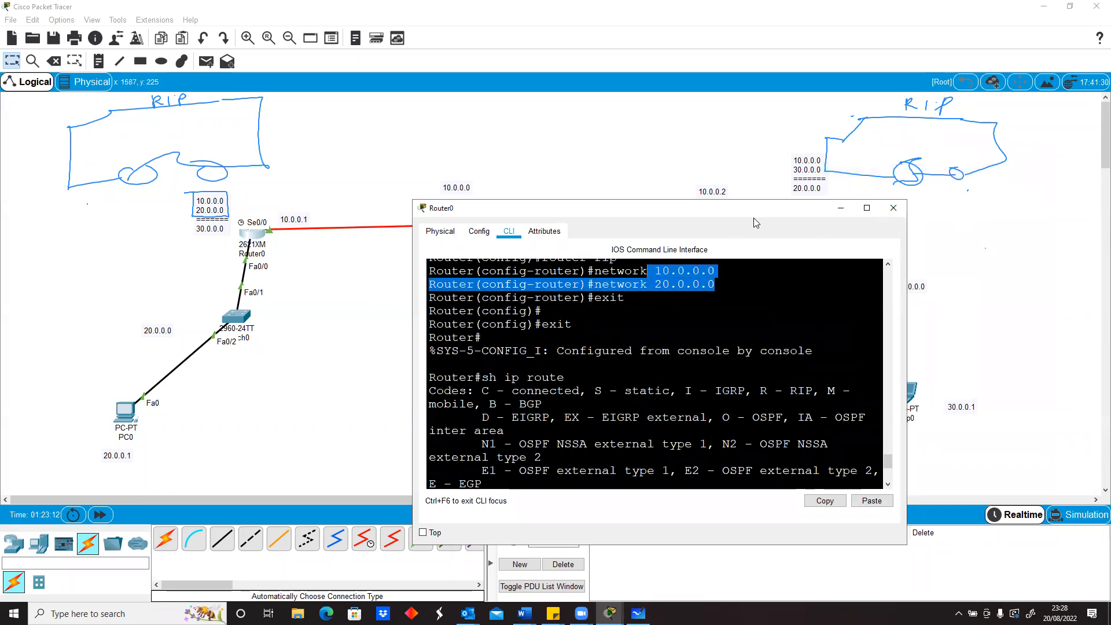
{"action": "left_click_drag", "start_coordinate": [753, 217], "coordinate": [766, 157]}
{"action": "scroll", "coordinate": [749, 306], "scroll_direction": "down", "scroll_amount": 5}
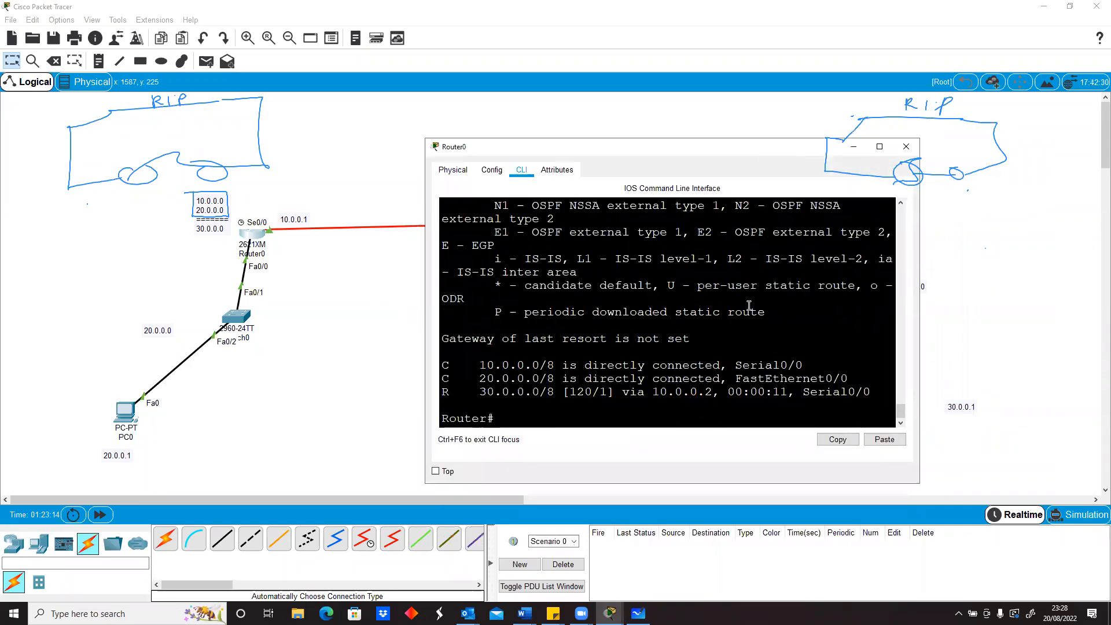
Step: Widen the Router0 window and highlight the R - RIP entry in the route code legend
{"action": "scroll", "coordinate": [616, 308], "scroll_direction": "up", "scroll_amount": 1}
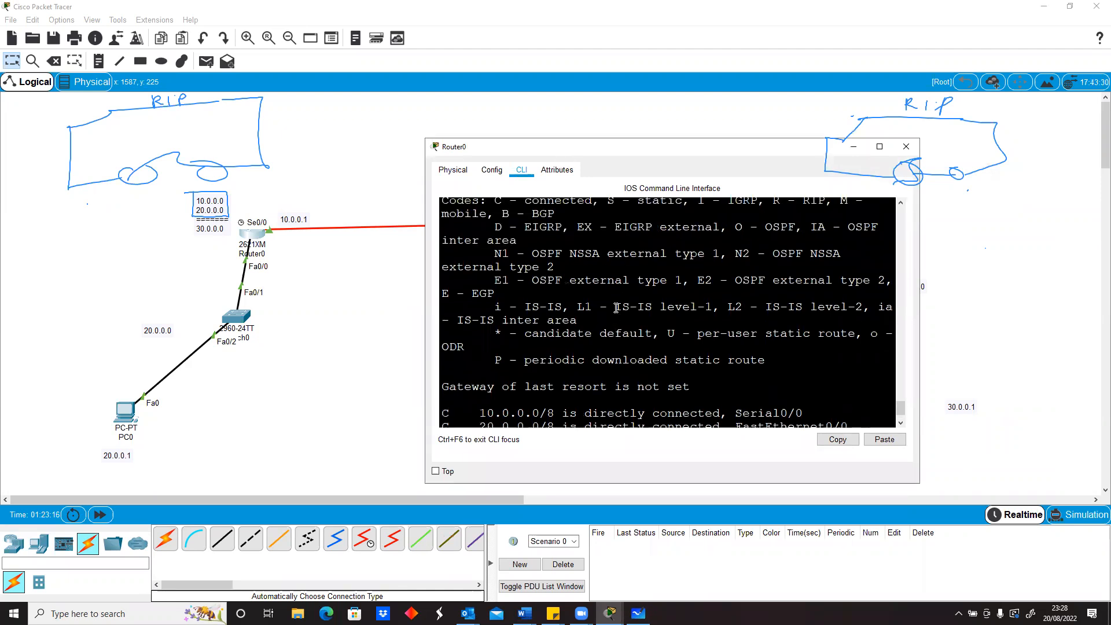
{"action": "left_click_drag", "start_coordinate": [424, 275], "coordinate": [268, 276]}
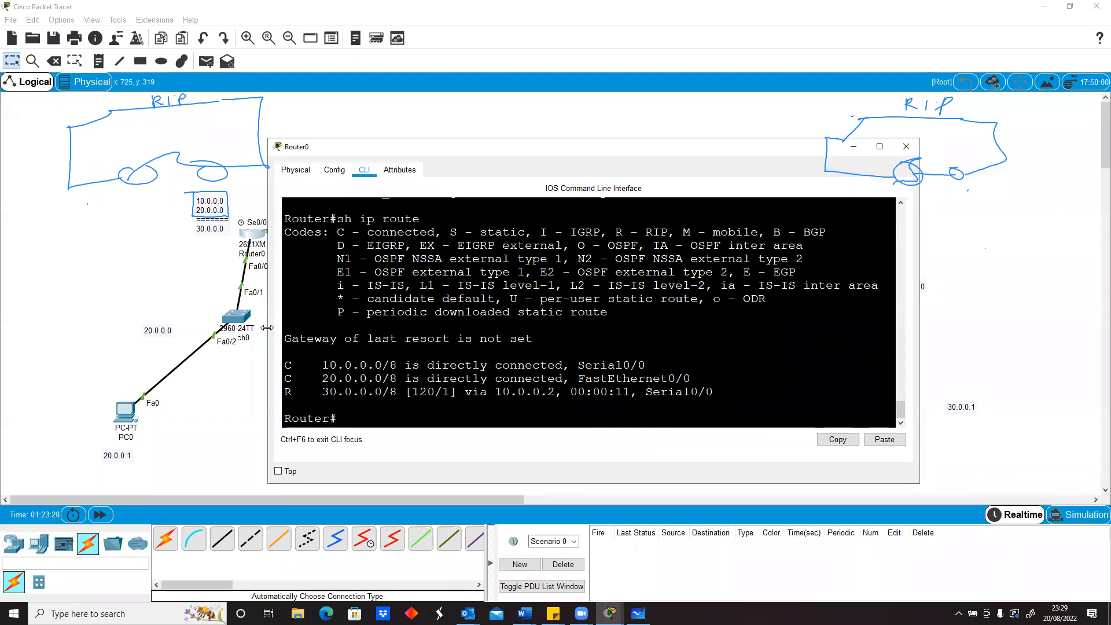
{"action": "left_click_drag", "start_coordinate": [267, 328], "coordinate": [198, 327]}
{"action": "left_click_drag", "start_coordinate": [545, 232], "coordinate": [599, 233]}
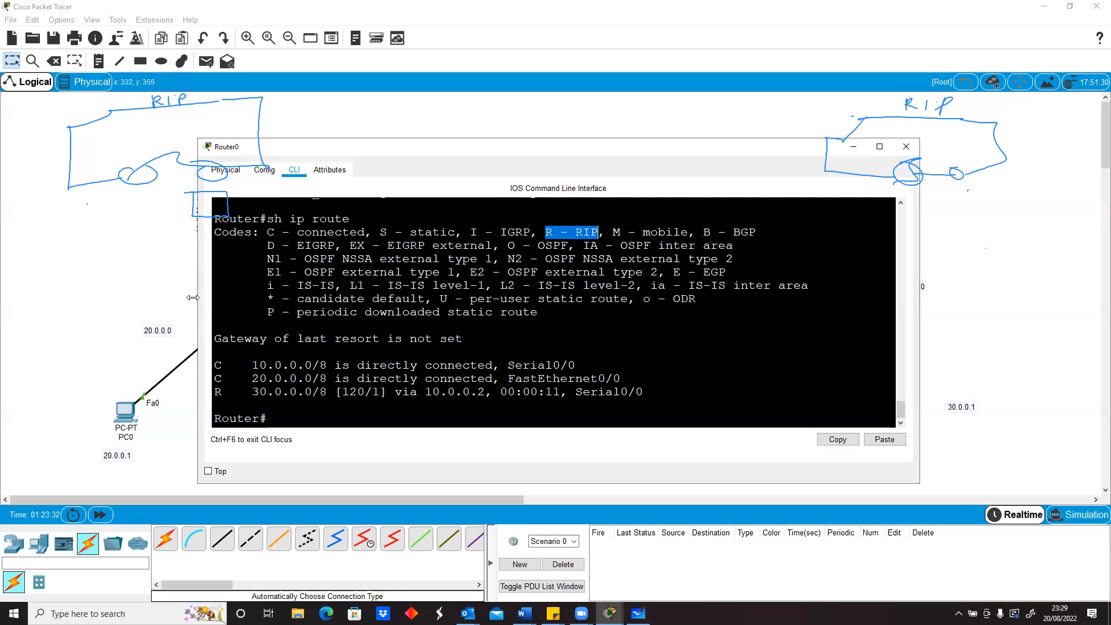
{"action": "left_click_drag", "start_coordinate": [192, 297], "coordinate": [335, 298]}
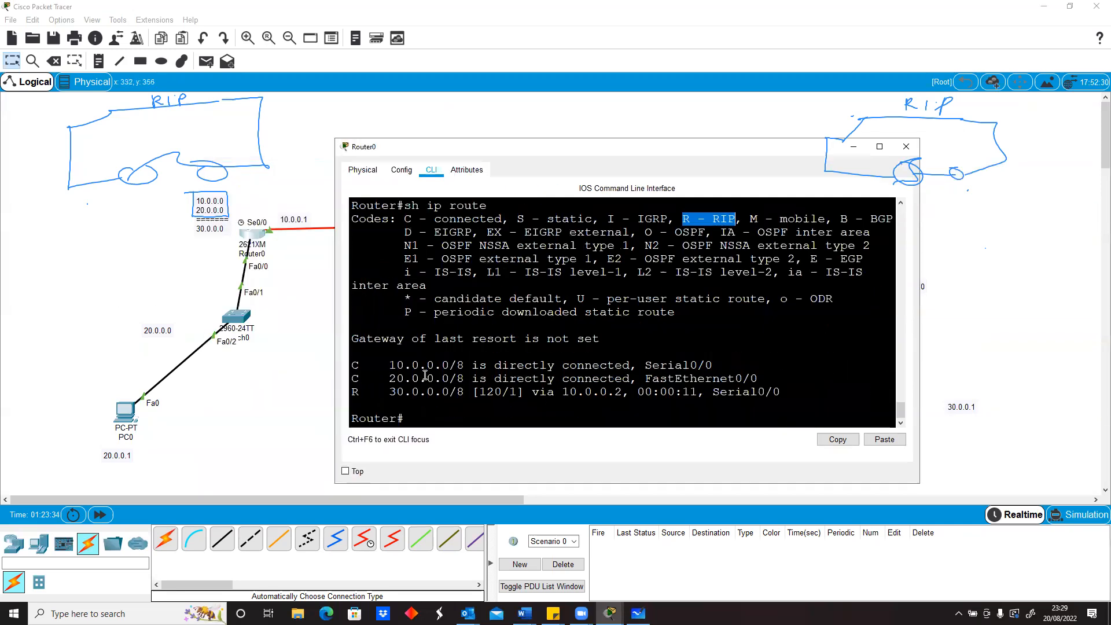
Step: Examine the RIP route to 30.0.0.0, highlighting its administrative distance, hop count and next-hop address
{"action": "left_click_drag", "start_coordinate": [389, 392], "coordinate": [448, 393]}
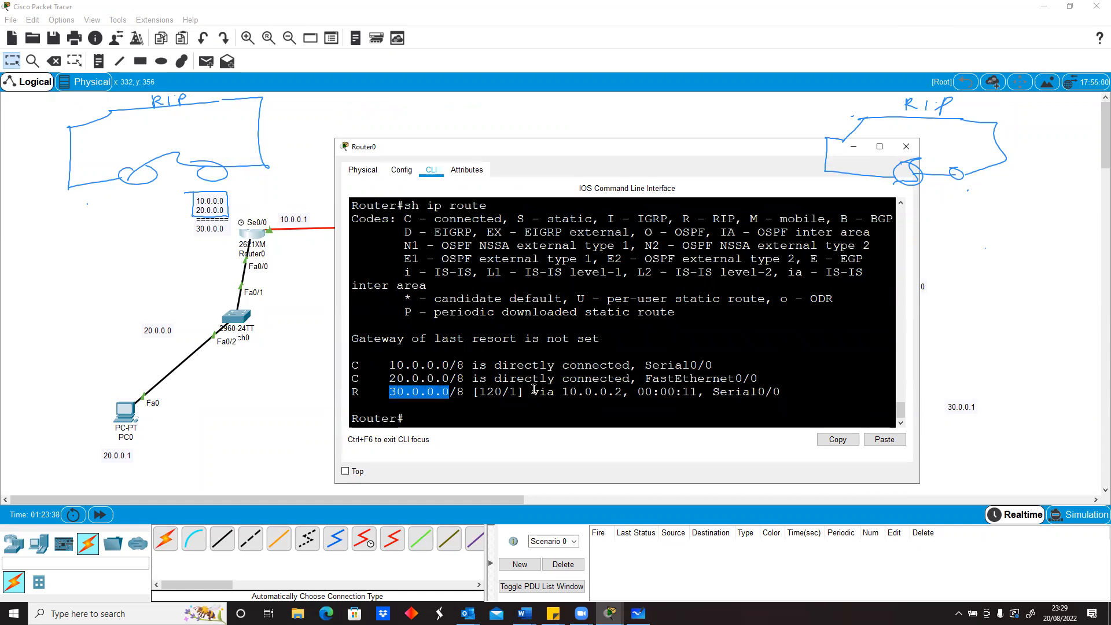
{"action": "left_click_drag", "start_coordinate": [504, 392], "coordinate": [483, 391]}
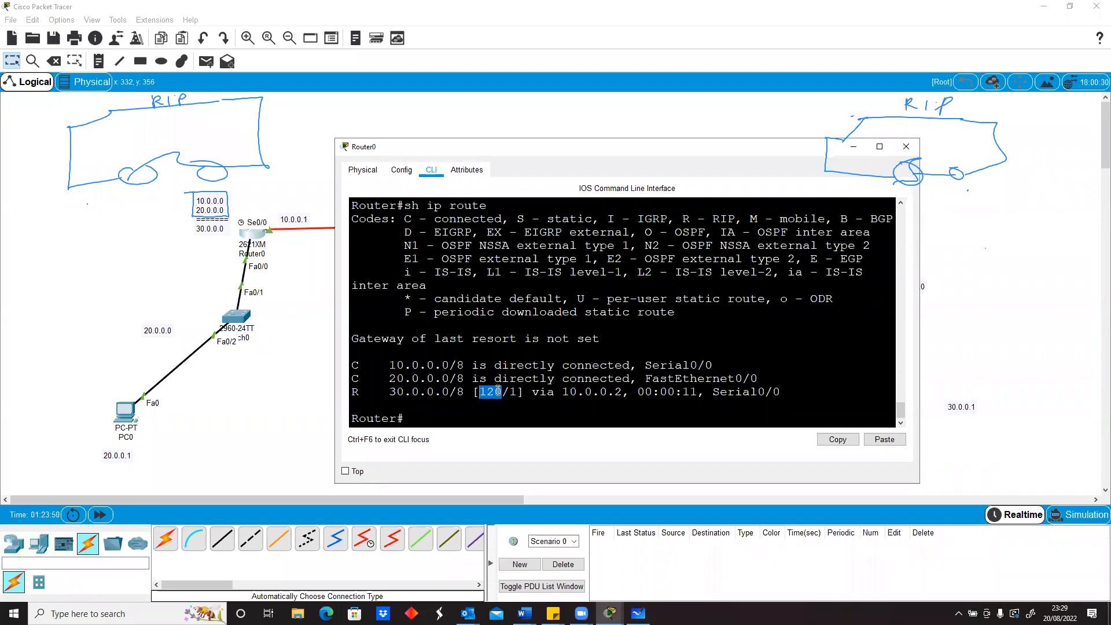
{"action": "double_click", "coordinate": [517, 392]}
{"action": "left_click_drag", "start_coordinate": [512, 392], "coordinate": [518, 393]}
{"action": "left_click_drag", "start_coordinate": [564, 158], "coordinate": [543, 179]}
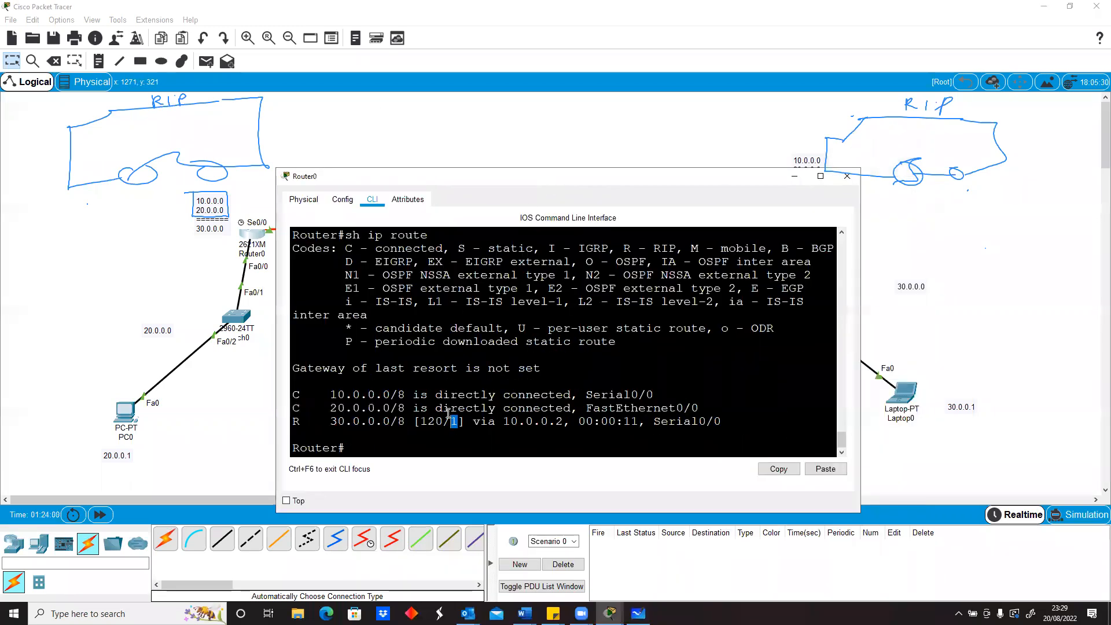
{"action": "left_click_drag", "start_coordinate": [445, 420], "coordinate": [424, 419]}
{"action": "left_click", "coordinate": [456, 421]}
{"action": "double_click", "coordinate": [456, 421]}
{"action": "left_click_drag", "start_coordinate": [503, 421], "coordinate": [570, 420]}
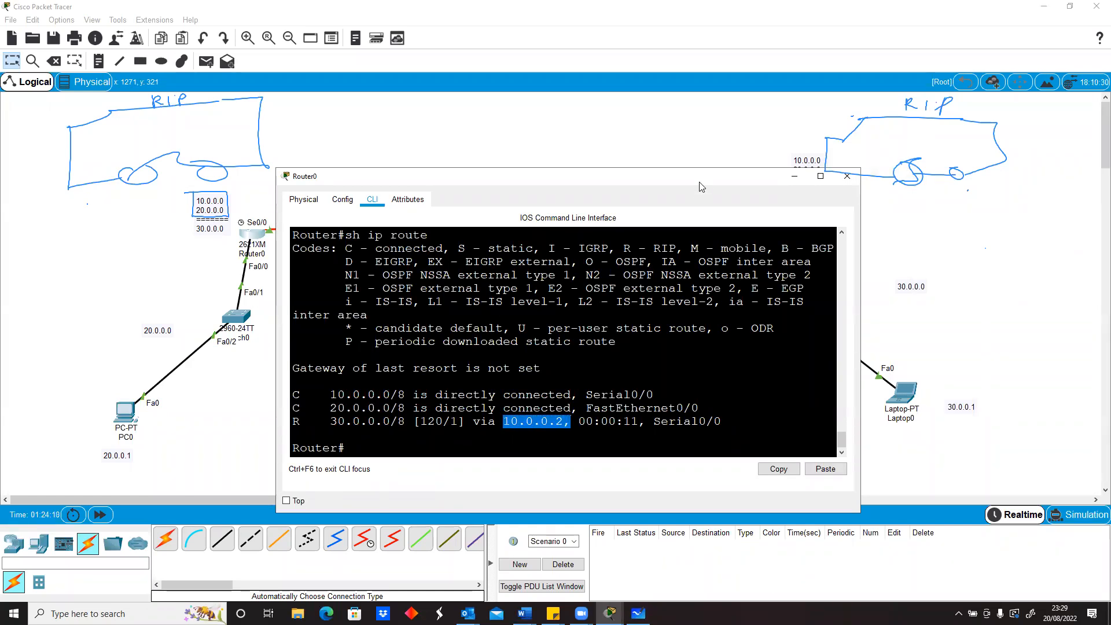
Step: Examine the RIP route's update timer, rerunning sh ip route on Router0 to refresh it
{"action": "left_click_drag", "start_coordinate": [698, 176], "coordinate": [558, 257]}
{"action": "left_click_drag", "start_coordinate": [460, 502], "coordinate": [524, 503]}
{"action": "left_click", "coordinate": [515, 527]}
{"action": "key", "text": "Up"}
{"action": "key", "text": "Return"}
{"action": "left_click_drag", "start_coordinate": [521, 503], "coordinate": [504, 504]}
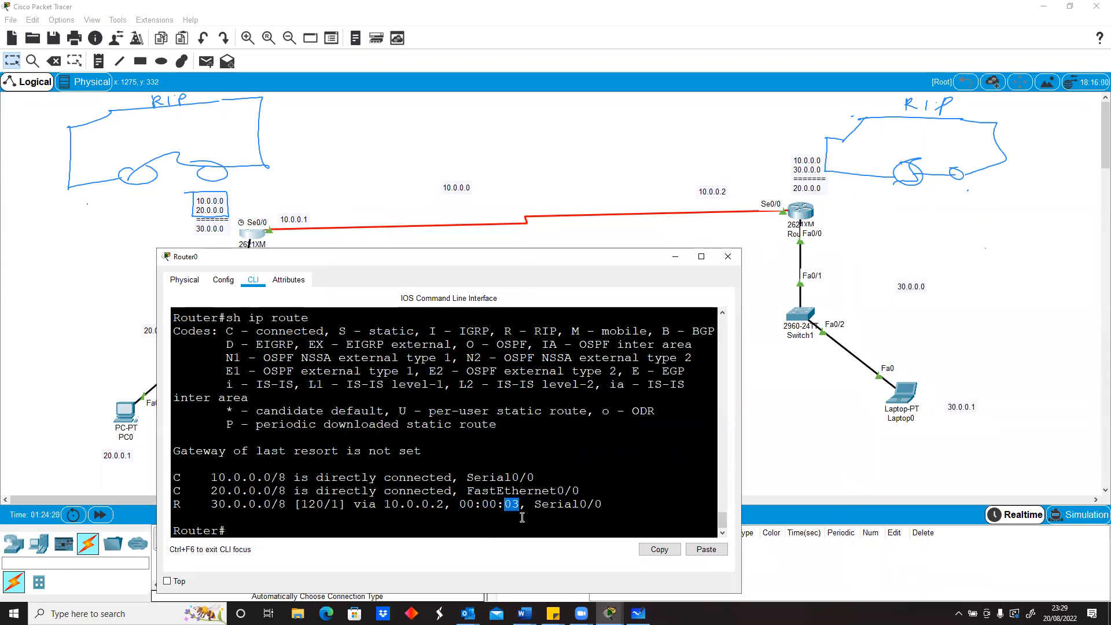
Step: Switch to Router1's CLI, exit RIP configuration with end, and display its routing table with sh ip route
{"action": "left_click", "coordinate": [676, 257]}
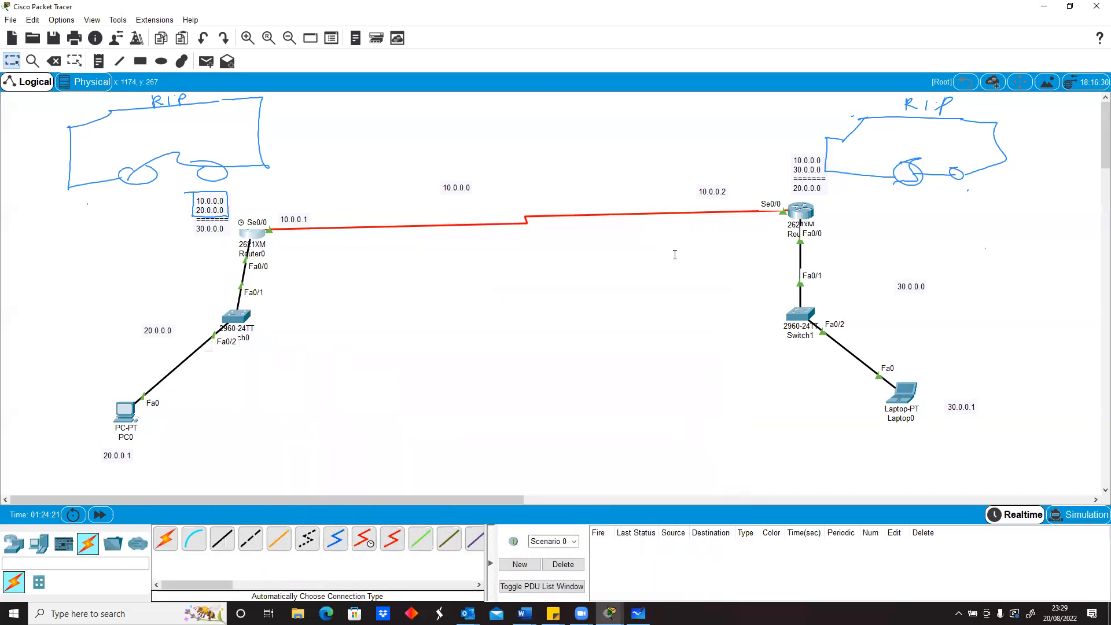
{"action": "left_click", "coordinate": [802, 211]}
{"action": "type", "text": "end"}
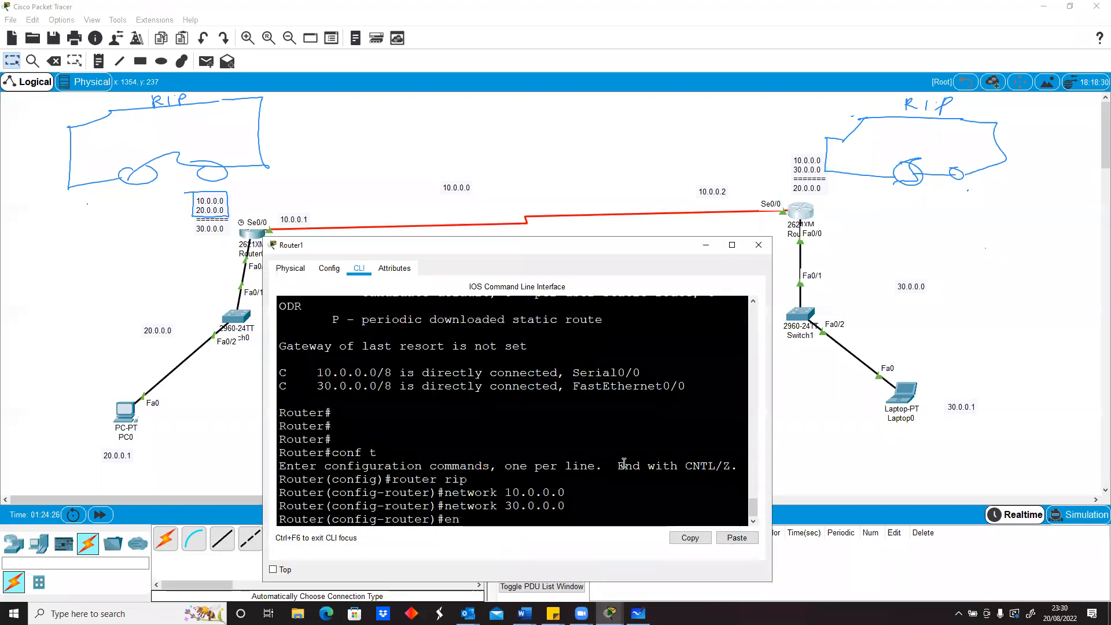
{"action": "key", "text": "Return"}
{"action": "type", "text": "sh ip route"}
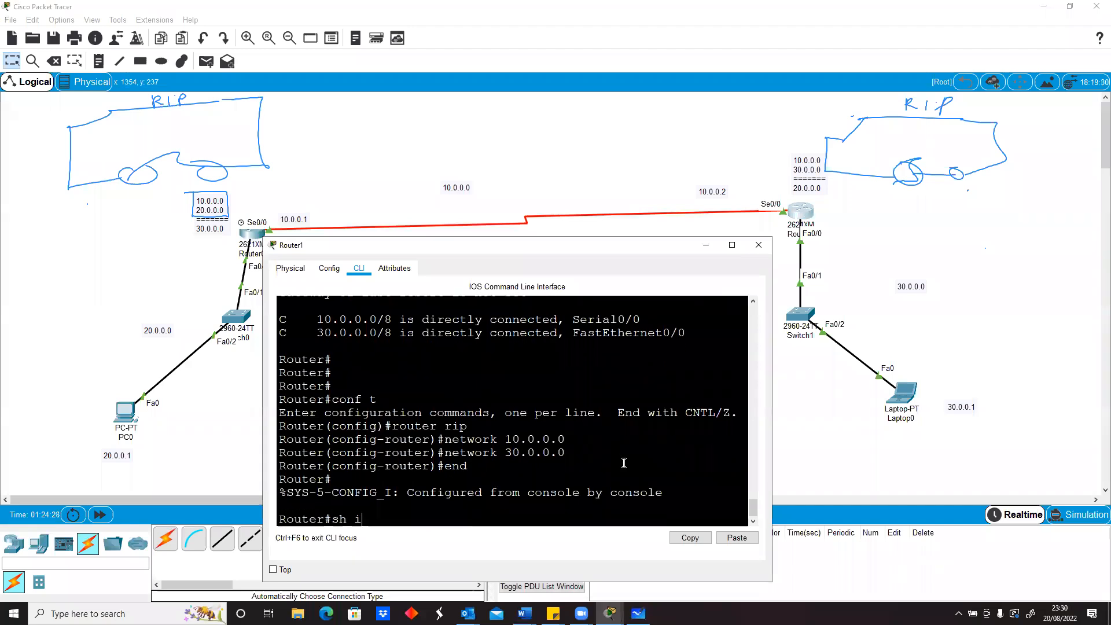
{"action": "key", "text": "Return"}
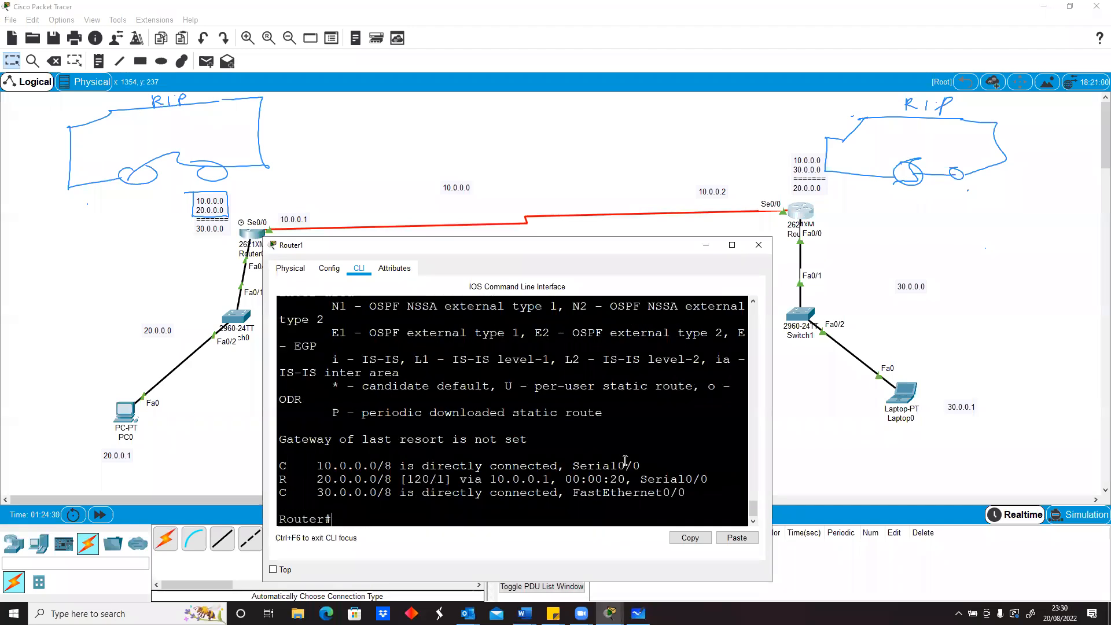
Step: Examine Router1's RIP route to 20.0.0.0, highlighting its network, route code, administrative distance, next-hop address and exit interface
{"action": "left_click_drag", "start_coordinate": [316, 479], "coordinate": [399, 479]}
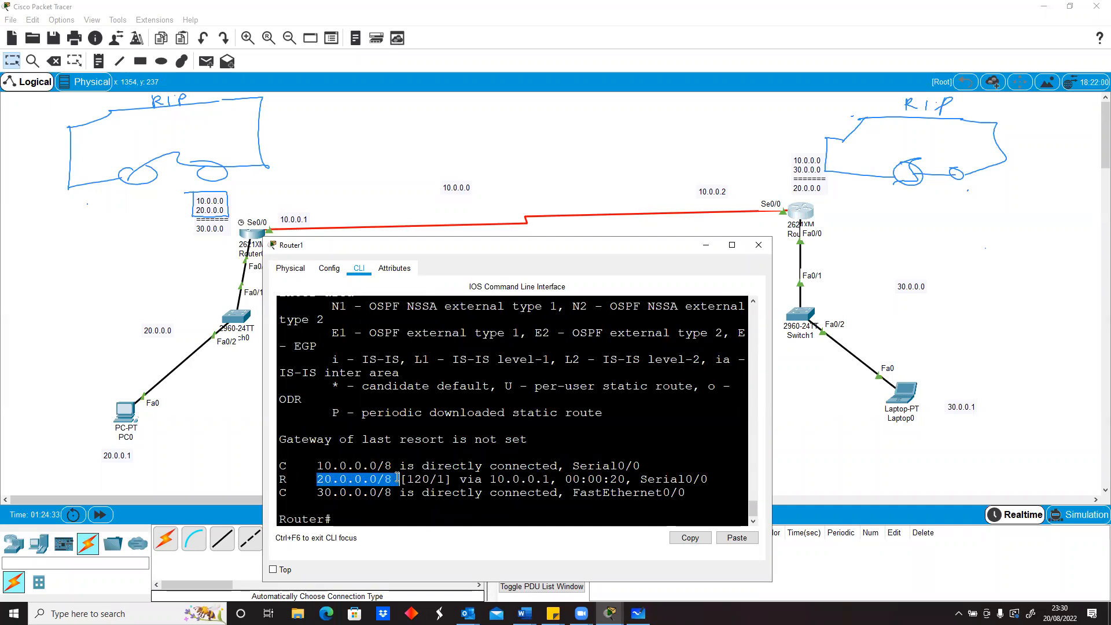
{"action": "left_click_drag", "start_coordinate": [287, 480], "coordinate": [279, 480]}
{"action": "left_click_drag", "start_coordinate": [407, 479], "coordinate": [441, 479]}
{"action": "left_click", "coordinate": [492, 481]}
{"action": "left_click_drag", "start_coordinate": [491, 481], "coordinate": [550, 481]}
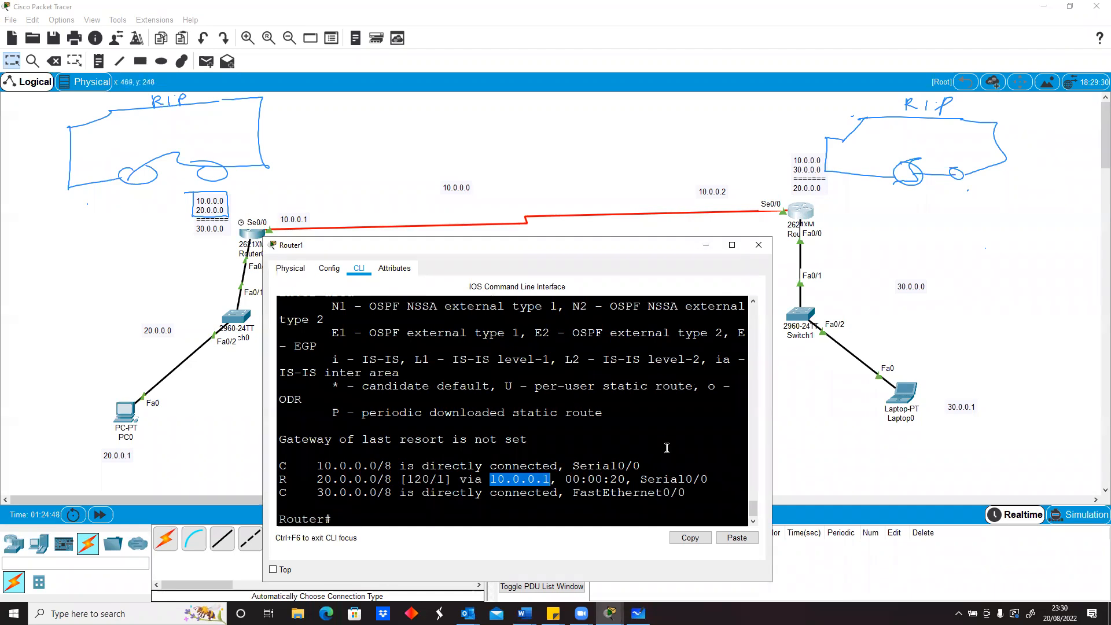
{"action": "left_click_drag", "start_coordinate": [640, 478], "coordinate": [708, 478]}
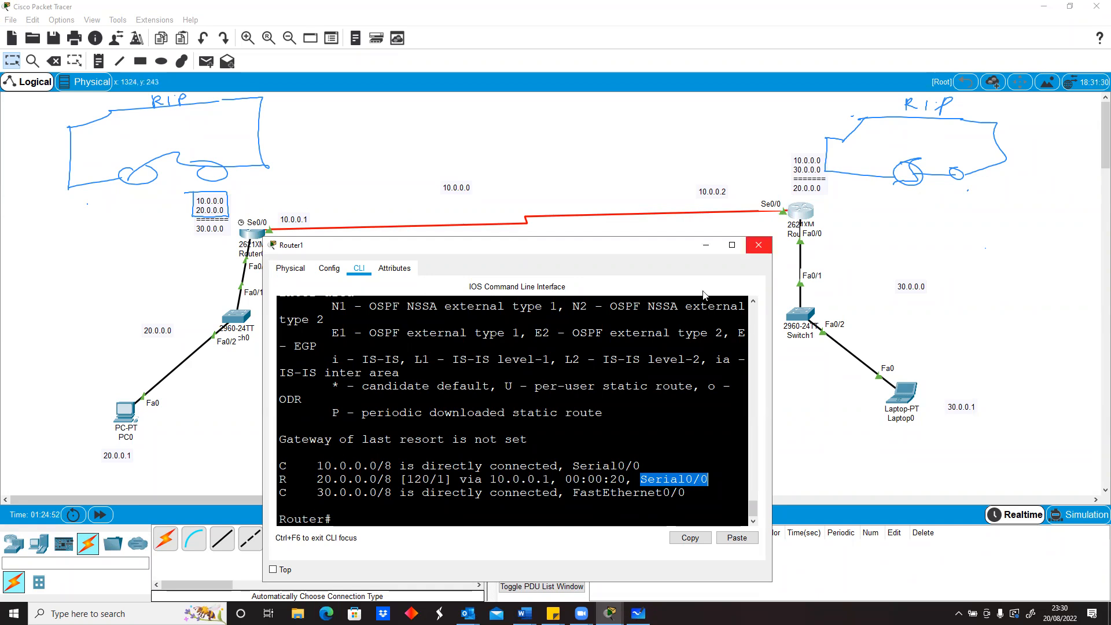
{"action": "left_click", "coordinate": [707, 248]}
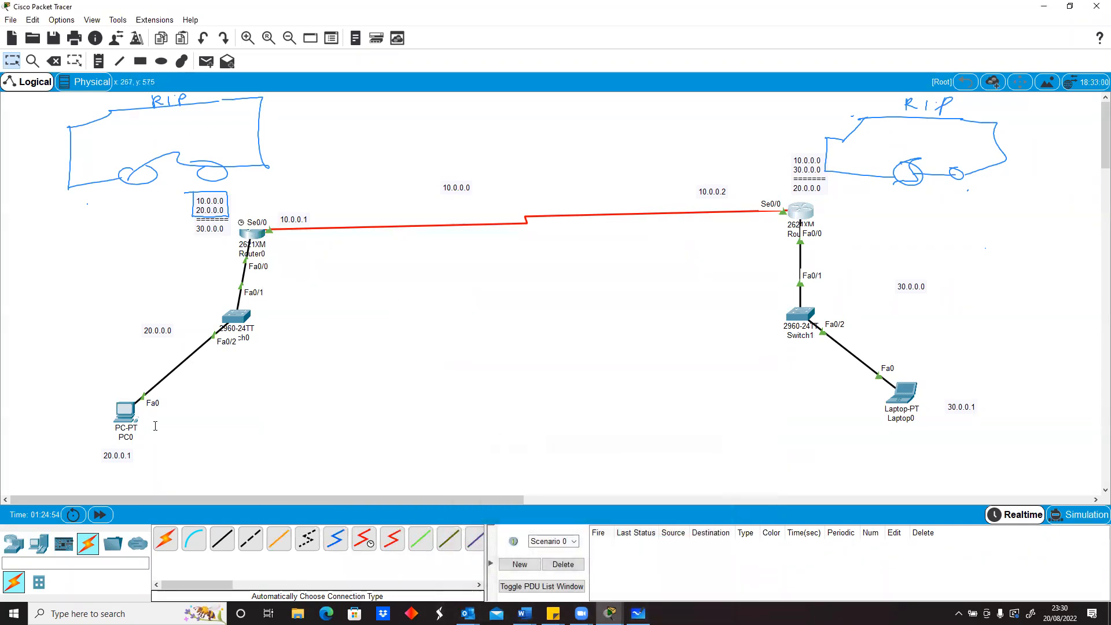
Step: Widen PC0's window and test connectivity to Laptop0 by running ping 30.0.0.1 from its Command Prompt
{"action": "left_click", "coordinate": [125, 412]}
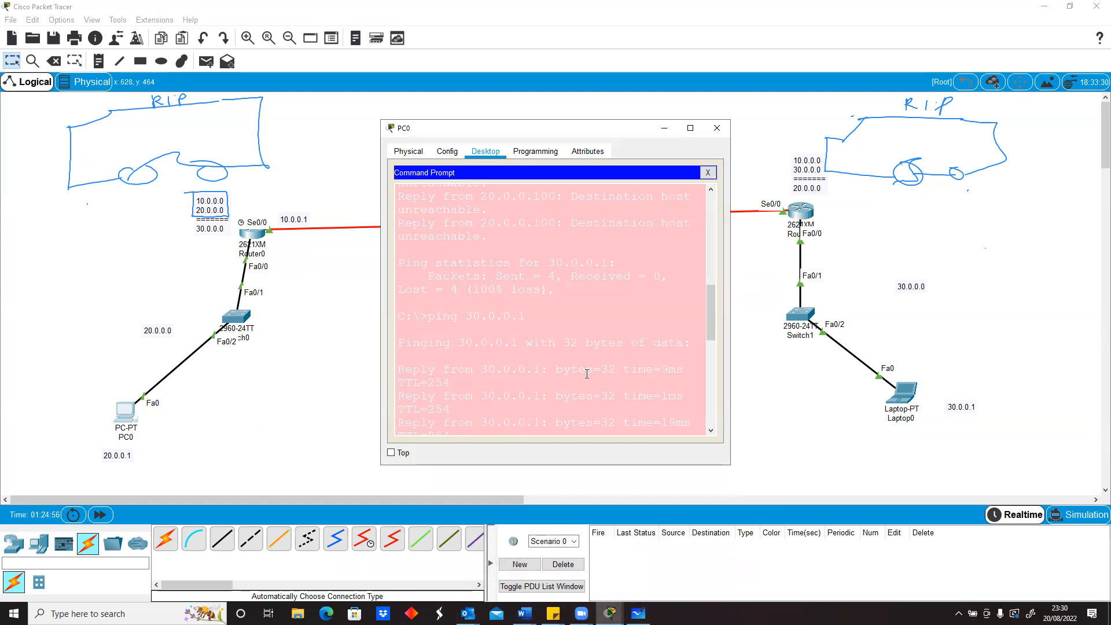
{"action": "scroll", "coordinate": [586, 374], "scroll_direction": "down", "scroll_amount": 8}
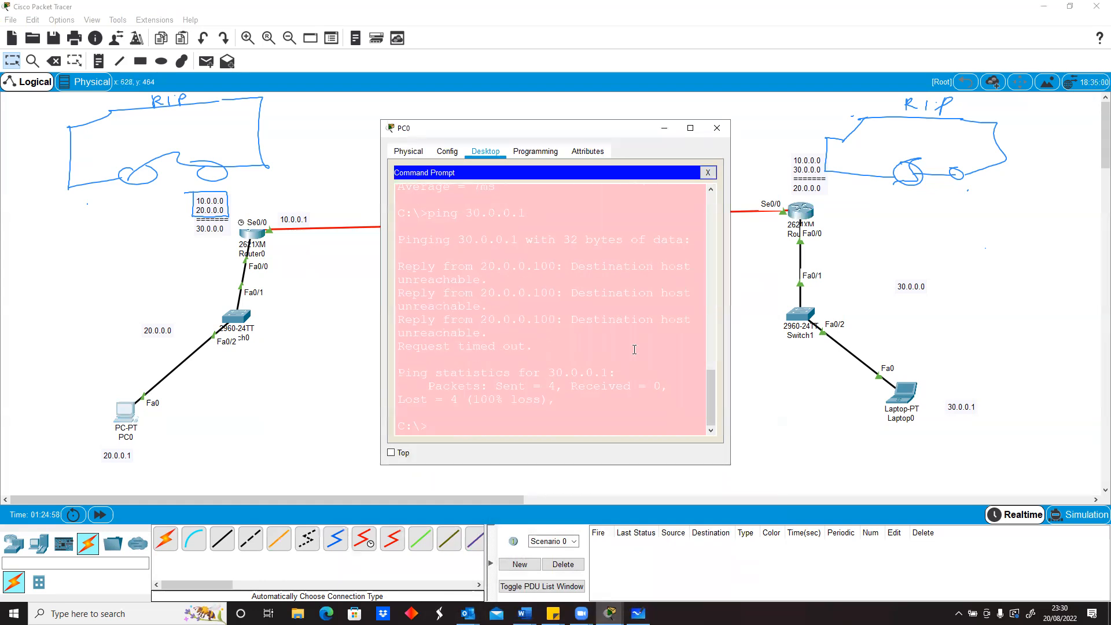
{"action": "left_click_drag", "start_coordinate": [533, 346], "coordinate": [457, 347]}
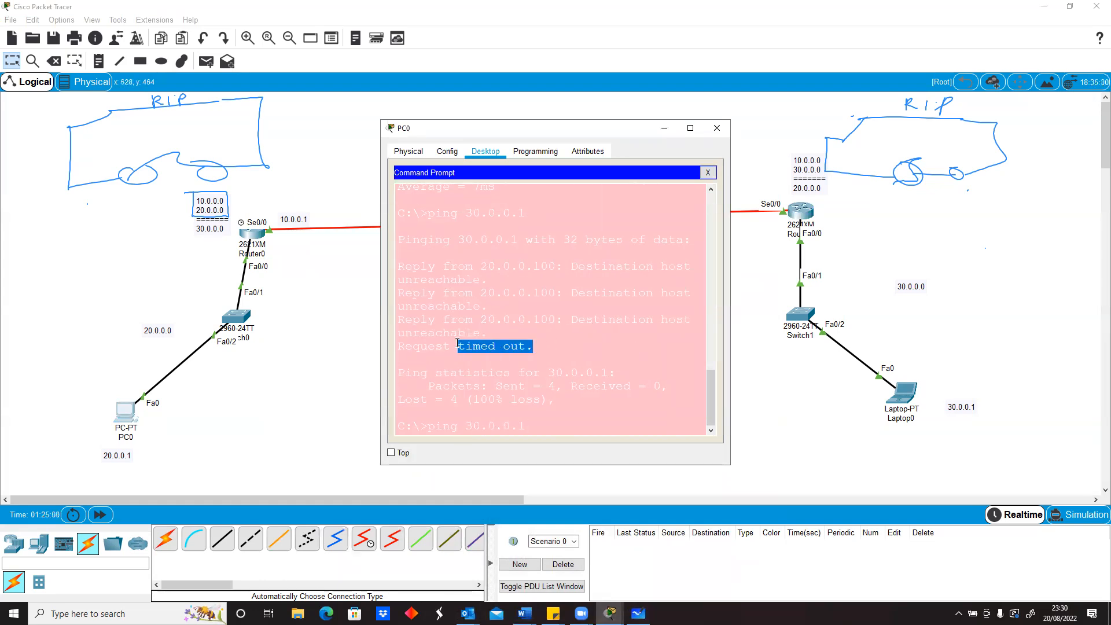
{"action": "left_click_drag", "start_coordinate": [376, 317], "coordinate": [248, 318]}
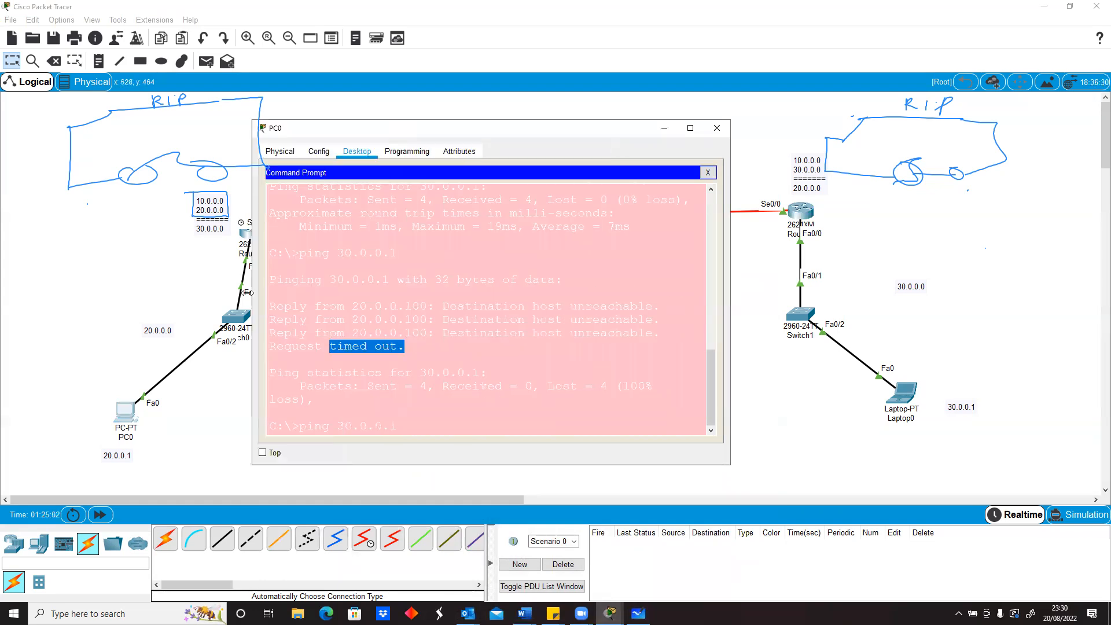
{"action": "key", "text": "Return"}
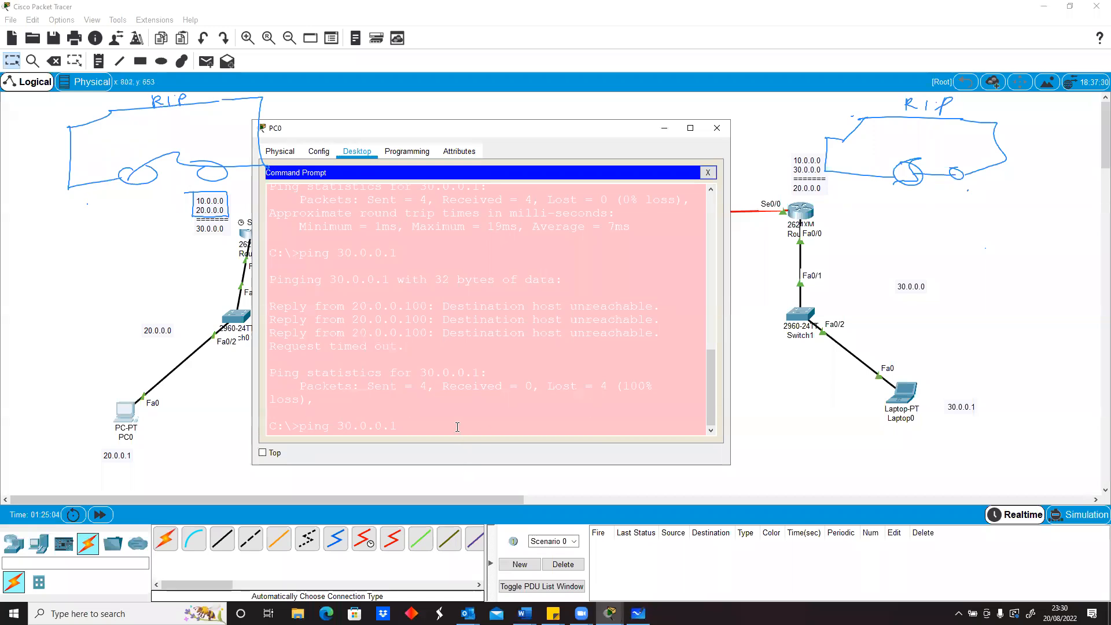
{"action": "left_click_drag", "start_coordinate": [665, 412], "coordinate": [363, 385]}
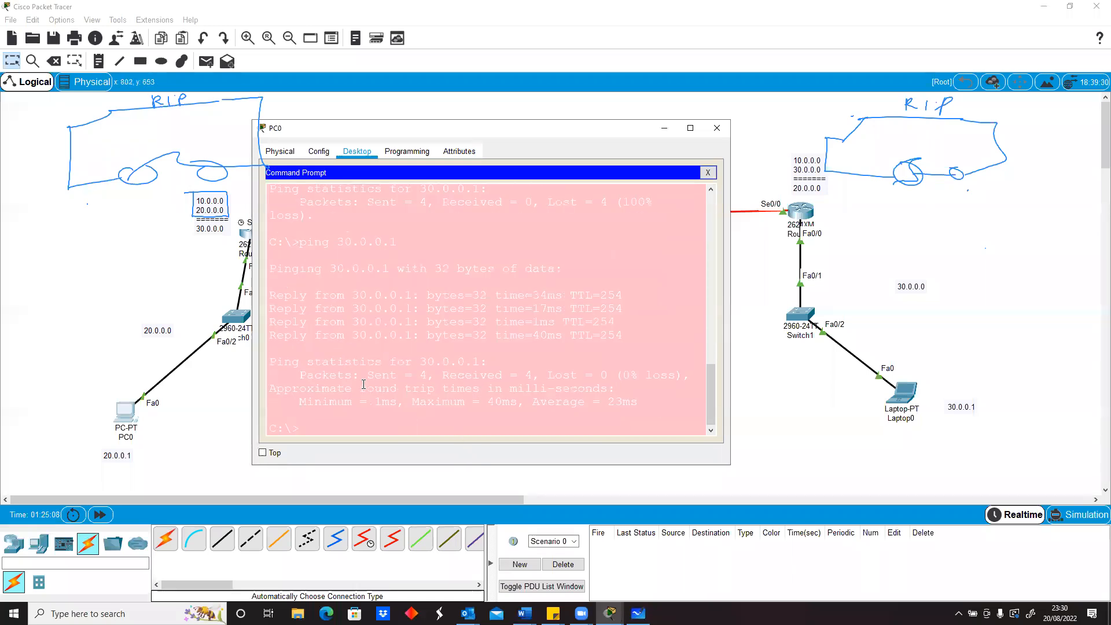
{"action": "left_click", "coordinate": [664, 128]}
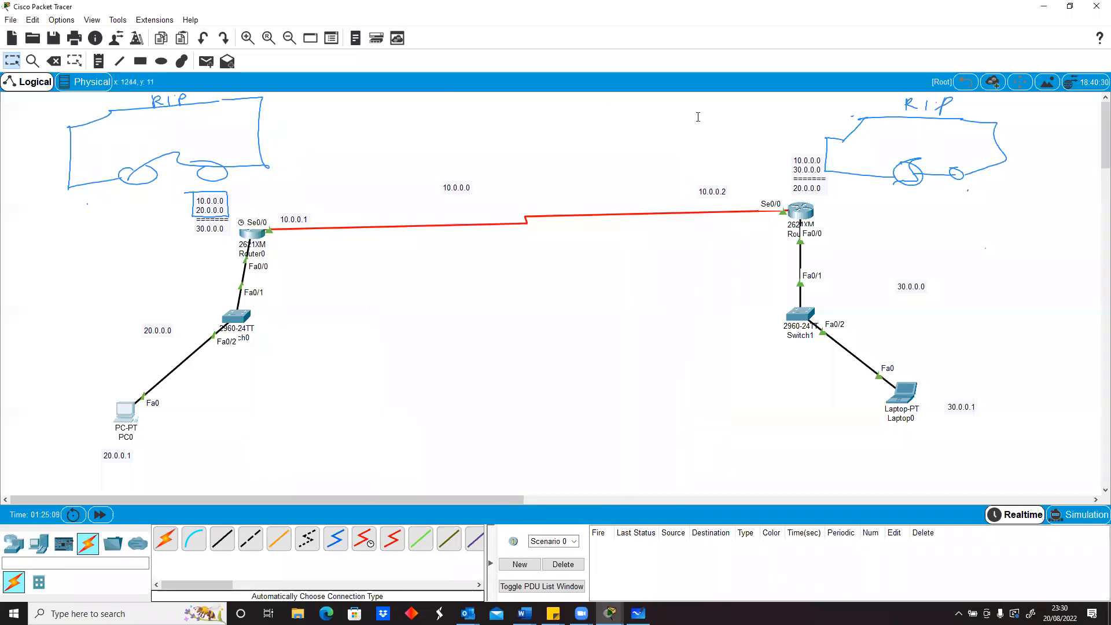